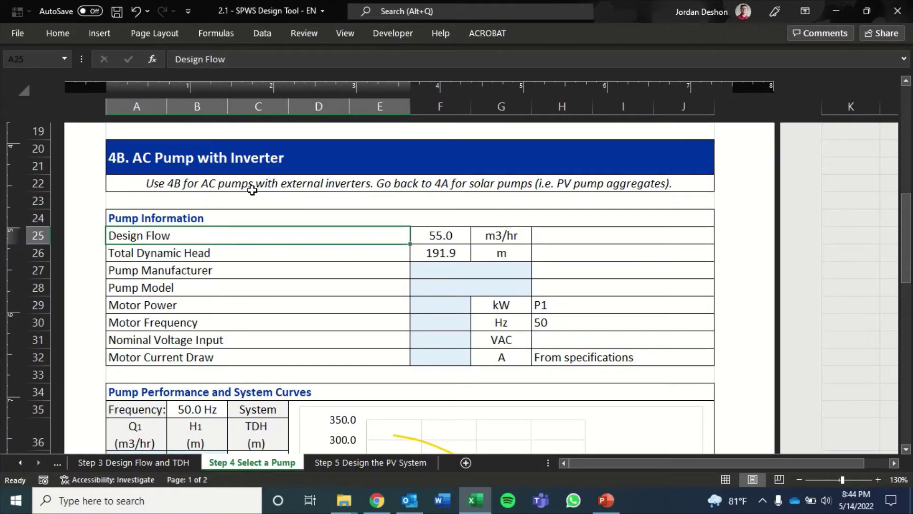
# - Enter Grundfos as the Pump Manufacturer in cell F27
pyautogui.click(456, 269)
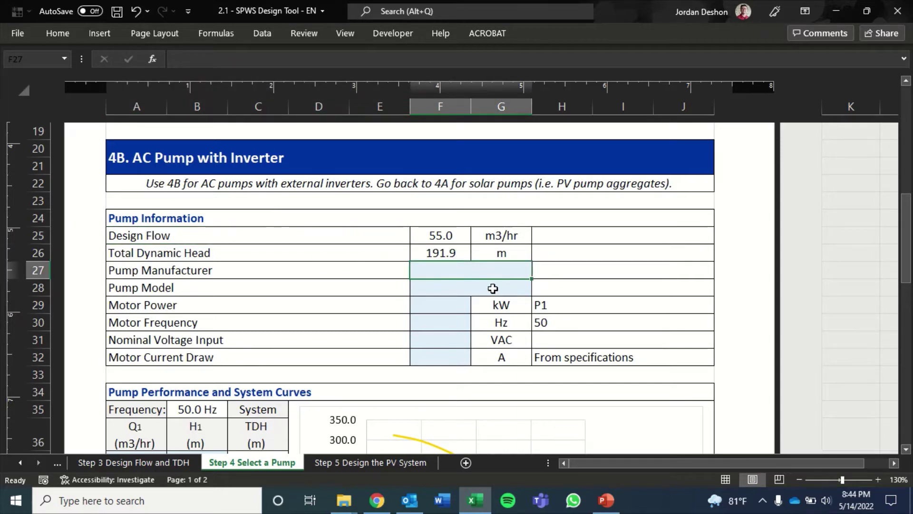
pyautogui.write('Grund')
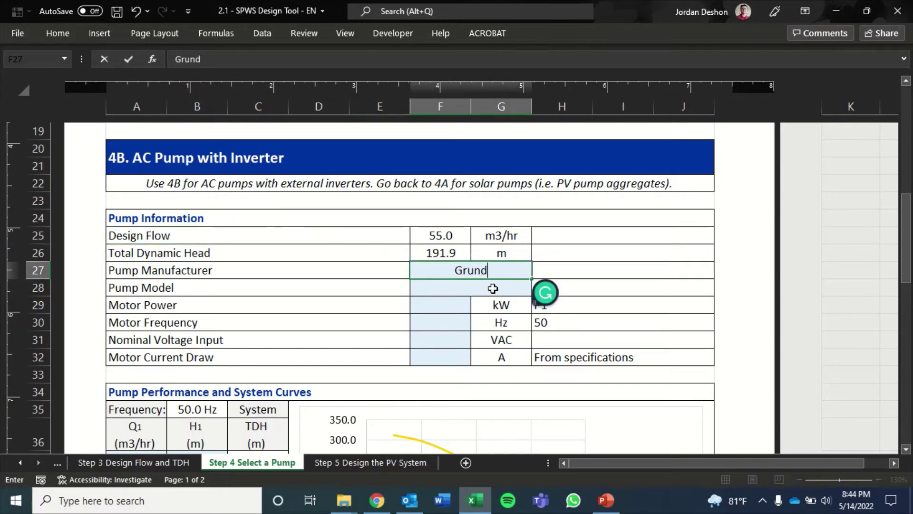
pyautogui.write('fos')
pyautogui.press('Return')
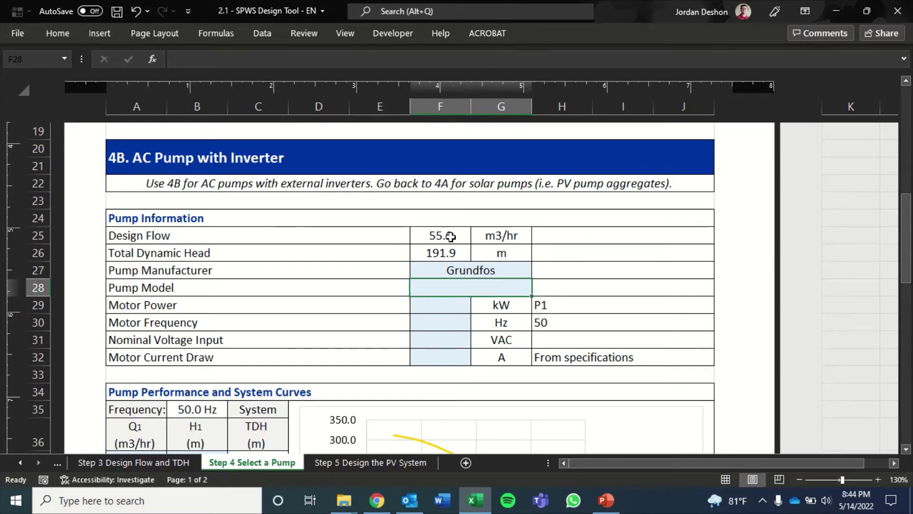
# - Check the Design Flow and Total Dynamic Head cells link to Step 3's F12 and F42
pyautogui.click(398, 239)
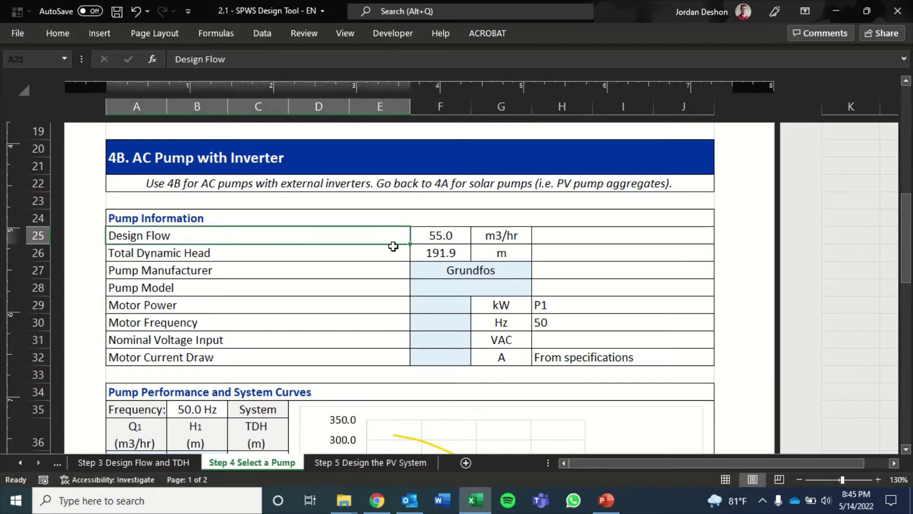
pyautogui.click(388, 253)
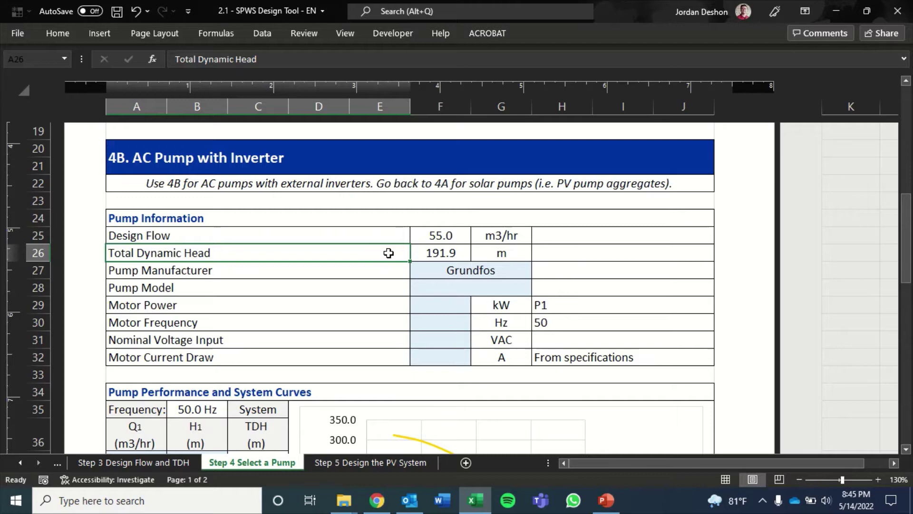
pyautogui.click(434, 235)
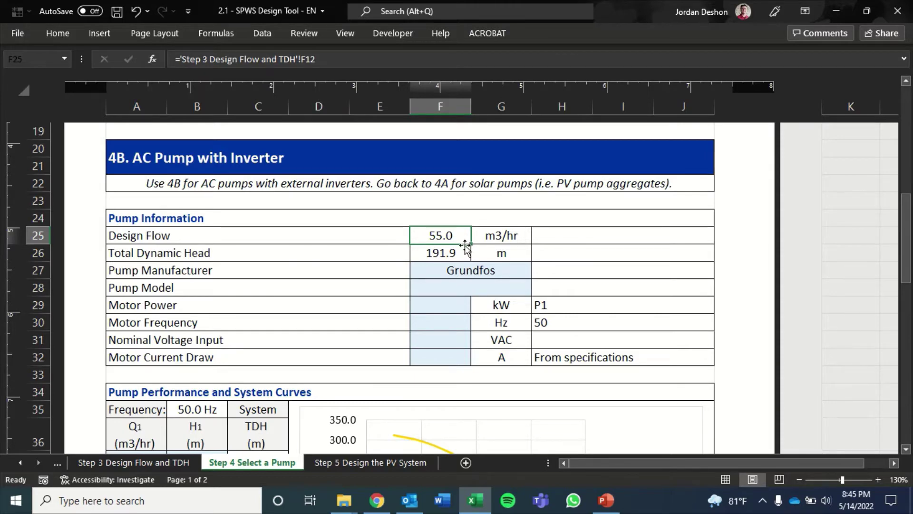
pyautogui.click(464, 252)
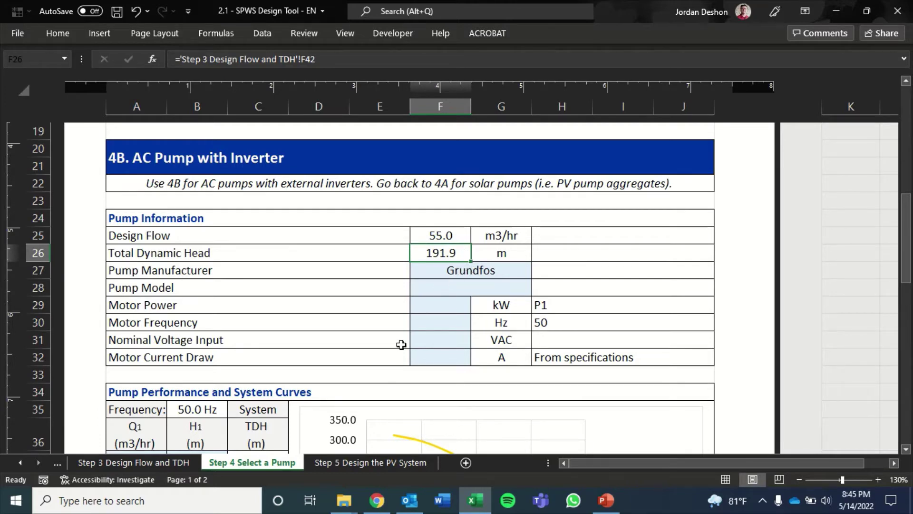
# - In Chrome, search Google for 'grundfos product center' and open the Grundfos Product Center result
pyautogui.click(377, 500)
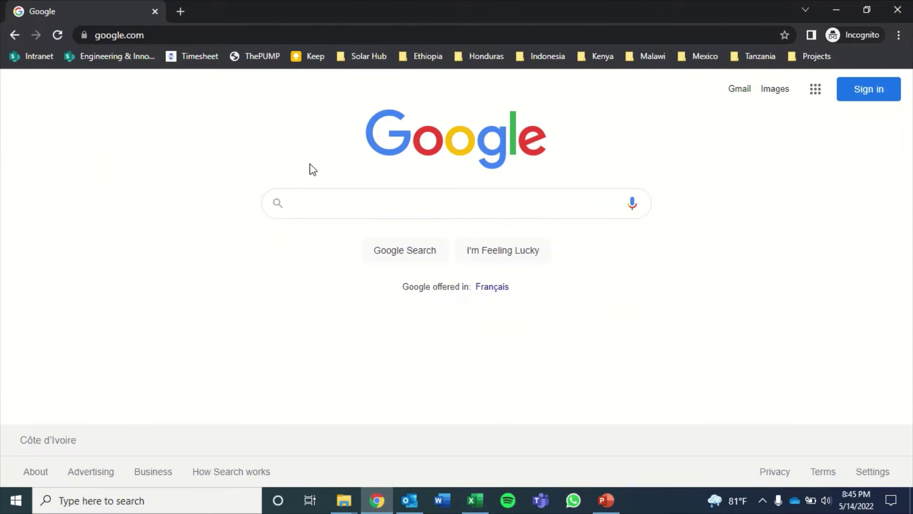
pyautogui.write('g')
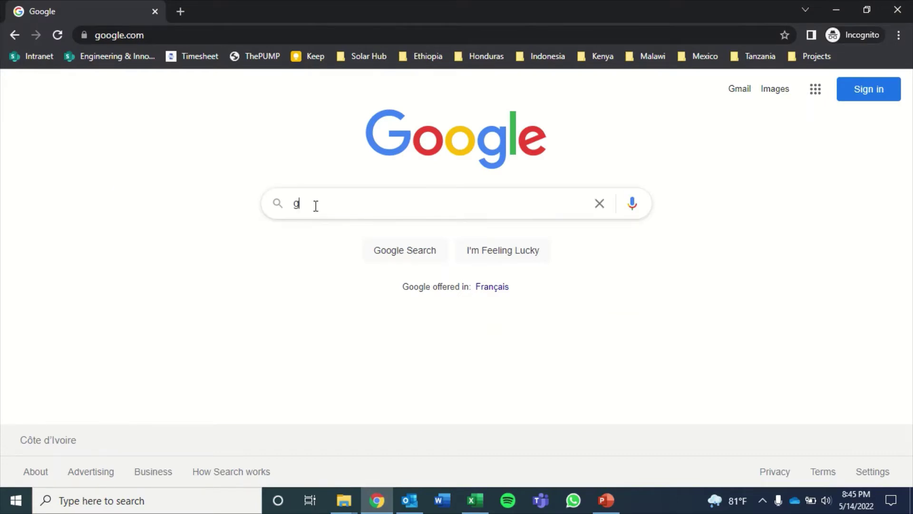
pyautogui.write('rundfos pr')
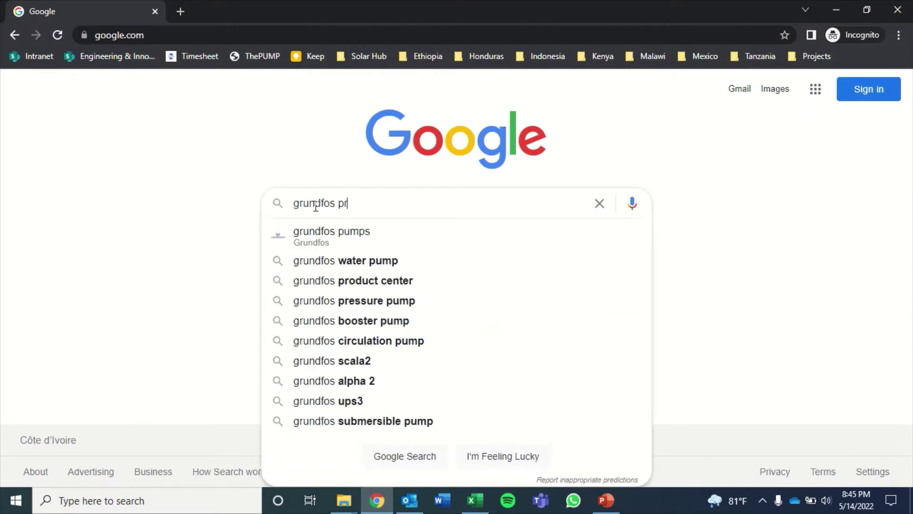
pyautogui.write('oduct center')
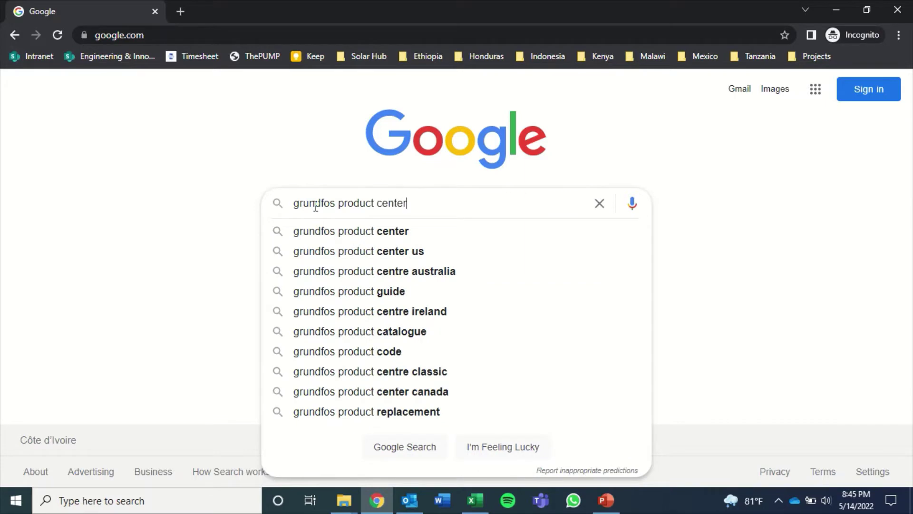
pyautogui.press('Return')
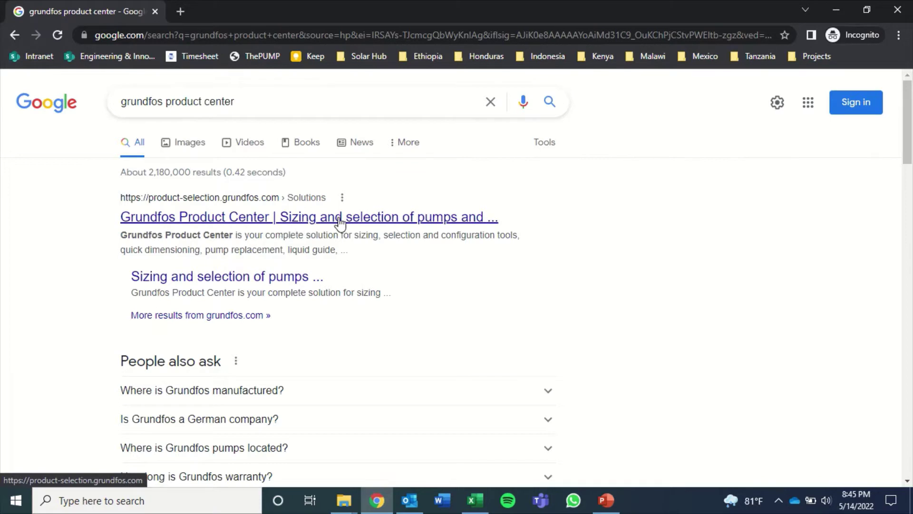
pyautogui.click(381, 224)
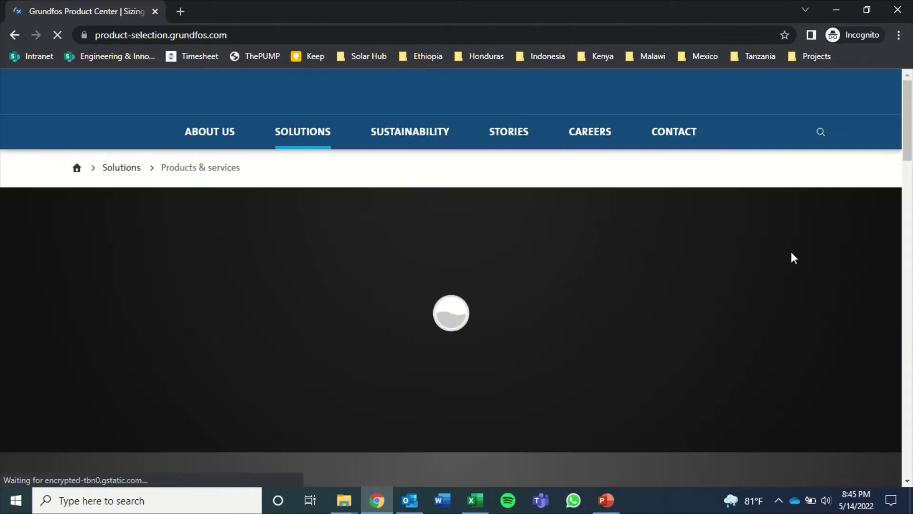
# - Keep the sizing method as Size by Application and accept all cookies
pyautogui.scroll(-7, 792, 252)
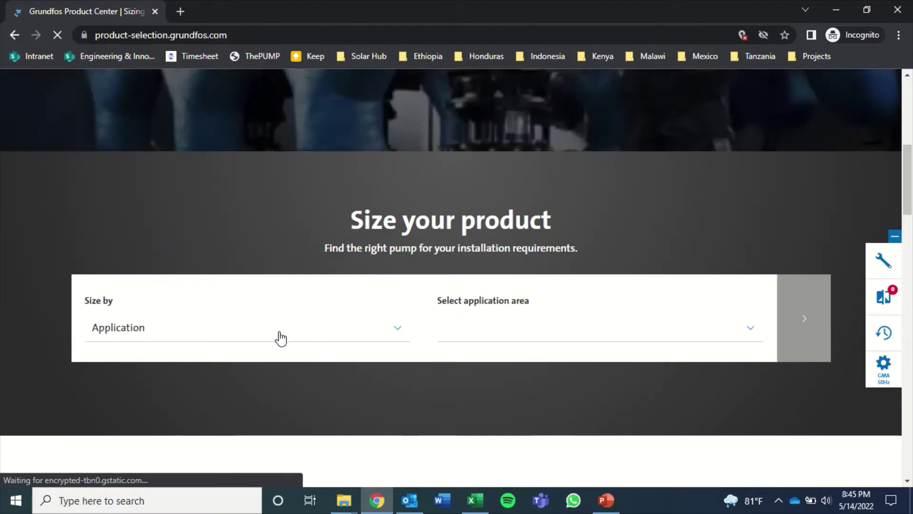
pyautogui.click(249, 340)
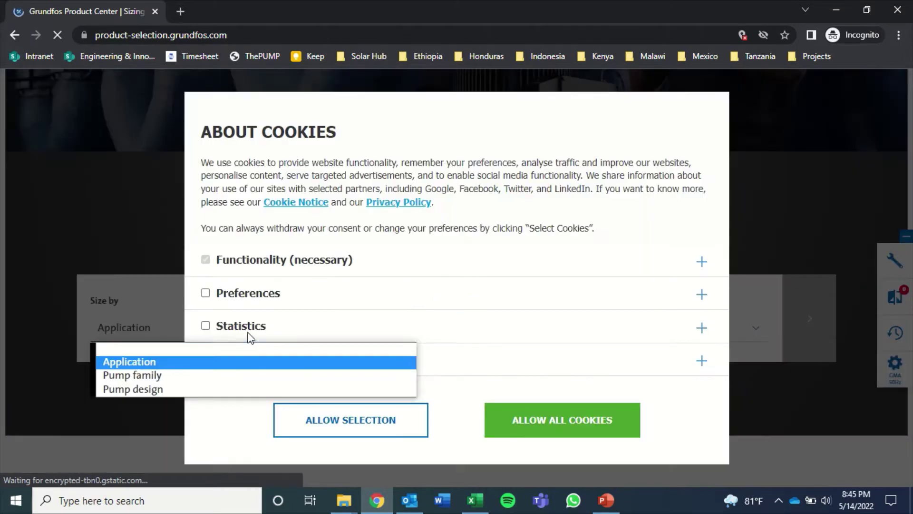
pyautogui.click(222, 362)
pyautogui.click(591, 420)
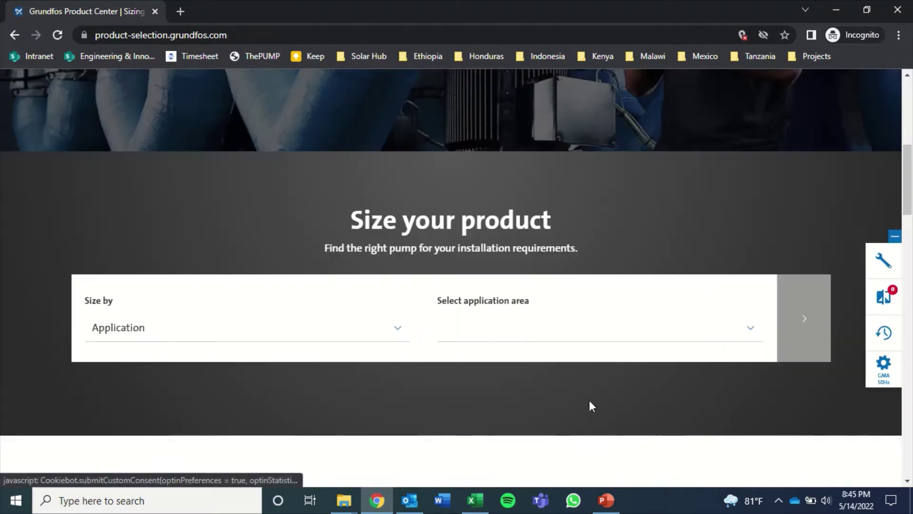
# - Choose Municipal water supply, Ground water intake, and Borehole installation, closed tank
pyautogui.click(569, 338)
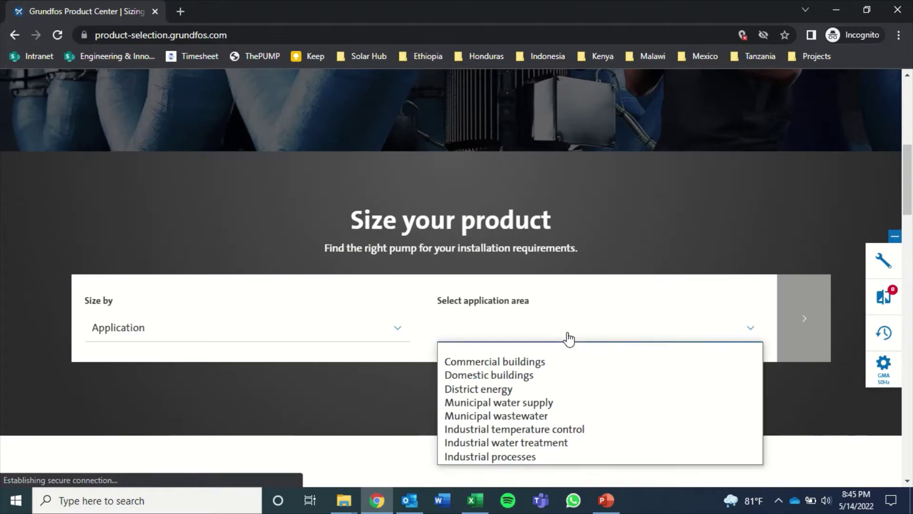
pyautogui.click(549, 404)
pyautogui.click(631, 339)
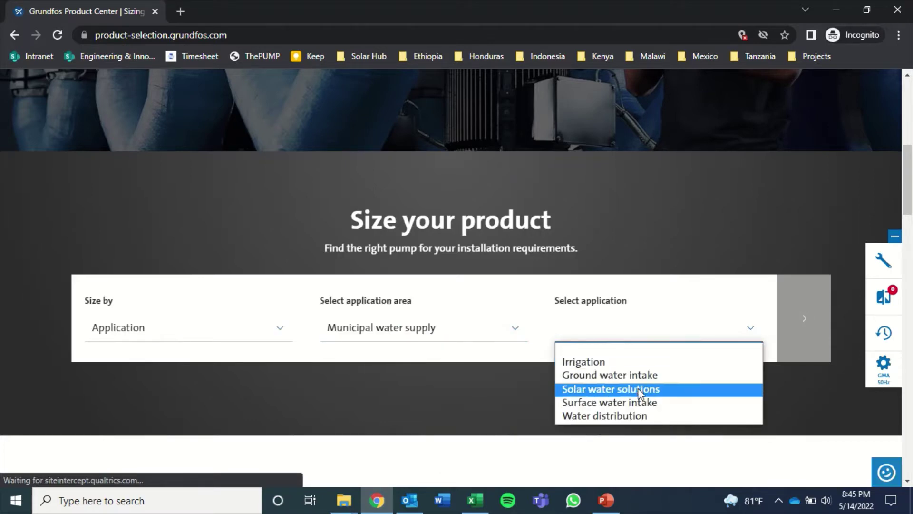
pyautogui.click(638, 415)
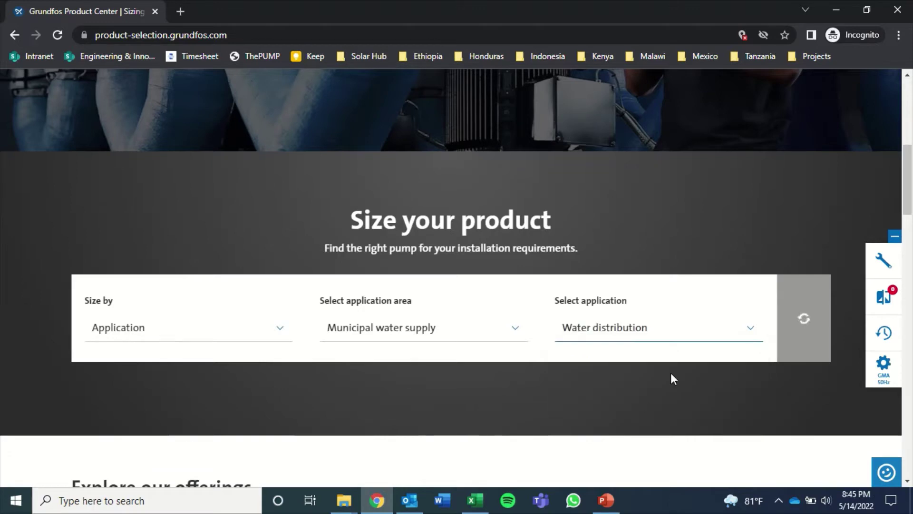
pyautogui.click(710, 337)
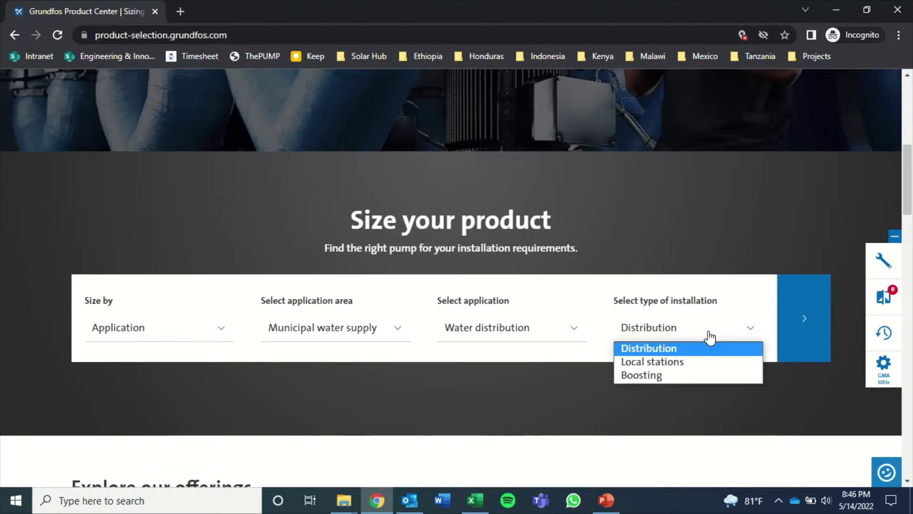
pyautogui.click(550, 329)
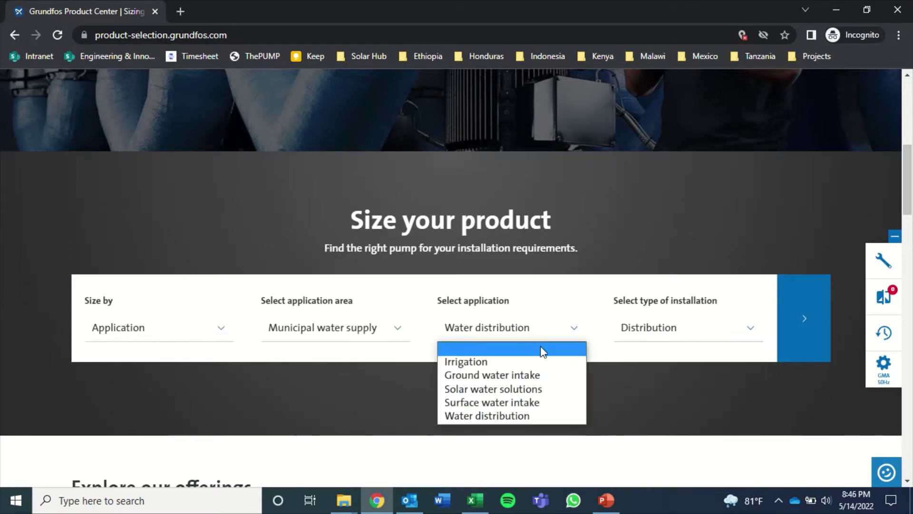
pyautogui.click(535, 380)
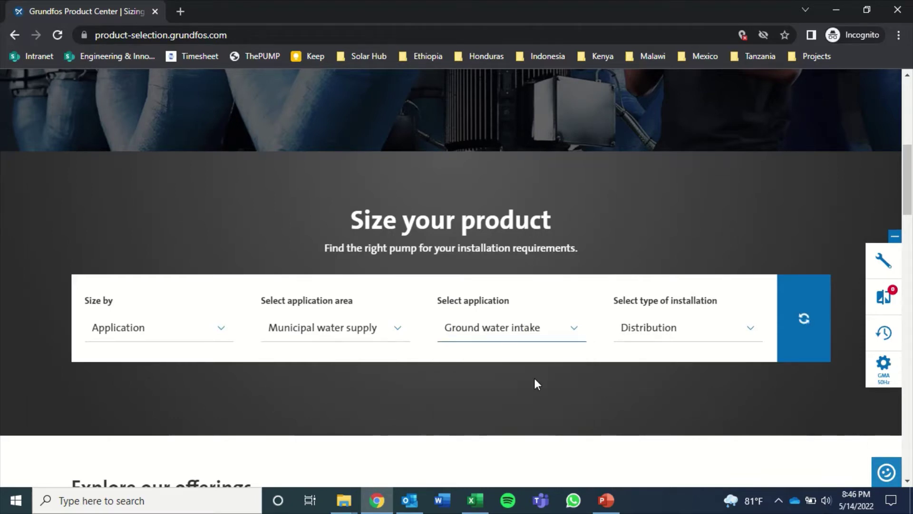
pyautogui.click(669, 335)
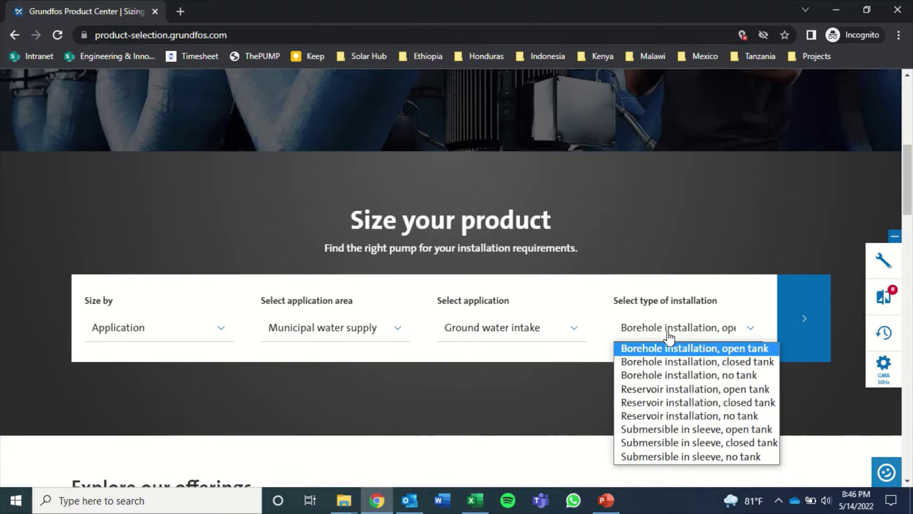
pyautogui.click(684, 360)
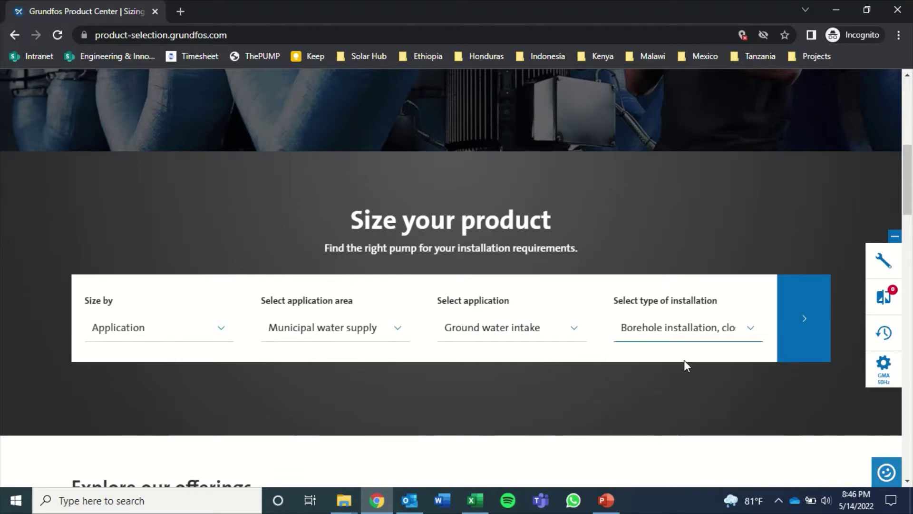
# - Confirm the catalogue settings use 50 Hz and submit the selections to start sizing
pyautogui.click(812, 332)
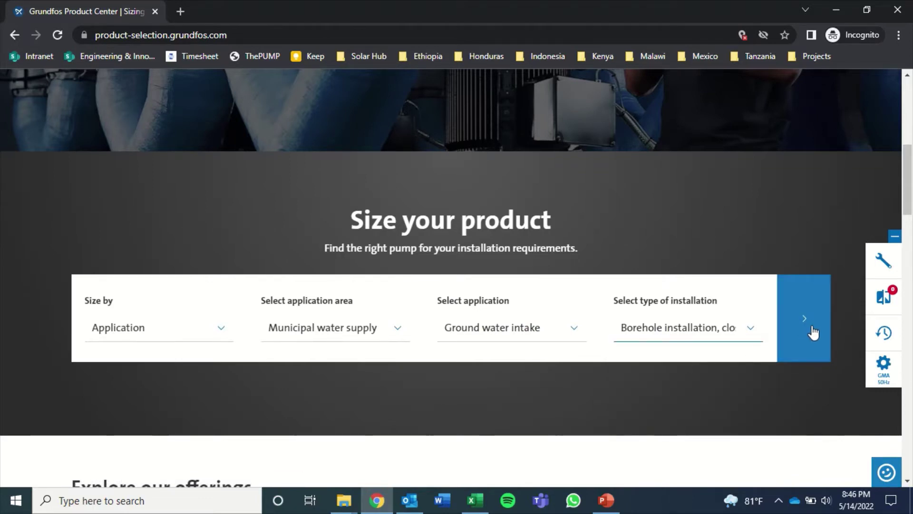
pyautogui.click(884, 364)
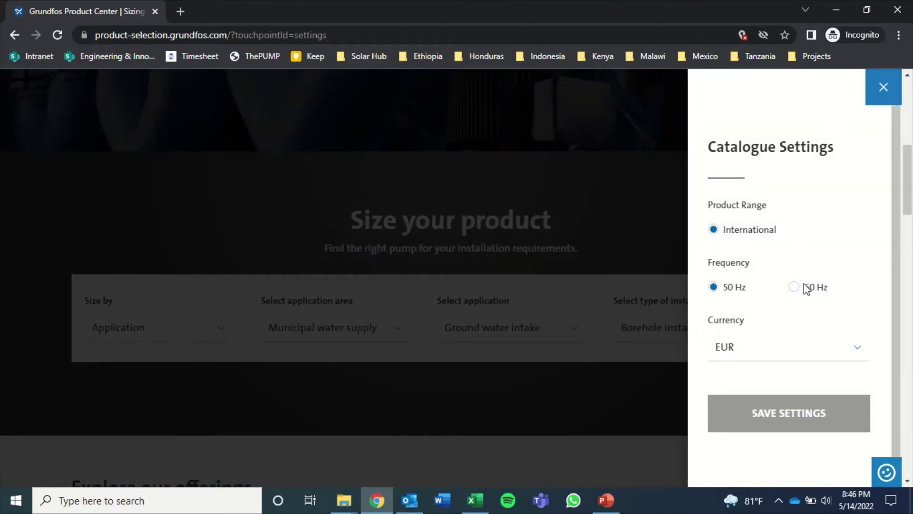
pyautogui.click(885, 91)
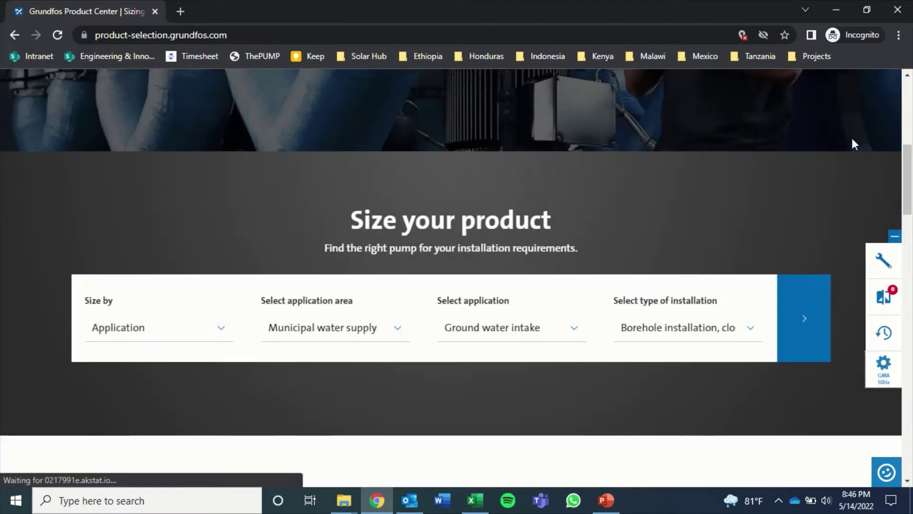
pyautogui.click(808, 324)
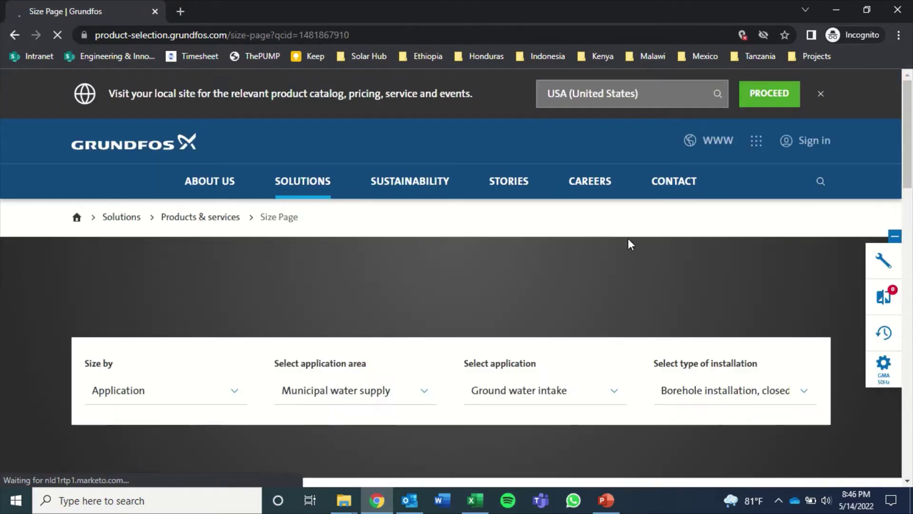
# - Enter flow 55 m³/h and head 191.9 m, then run the sizing
pyautogui.scroll(-3, 628, 238)
pyautogui.scroll(-5, 631, 244)
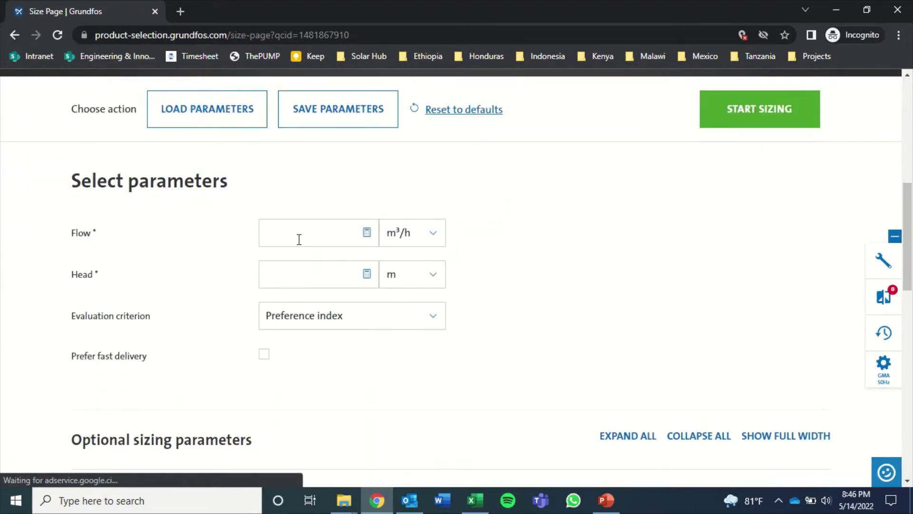
pyautogui.click(312, 236)
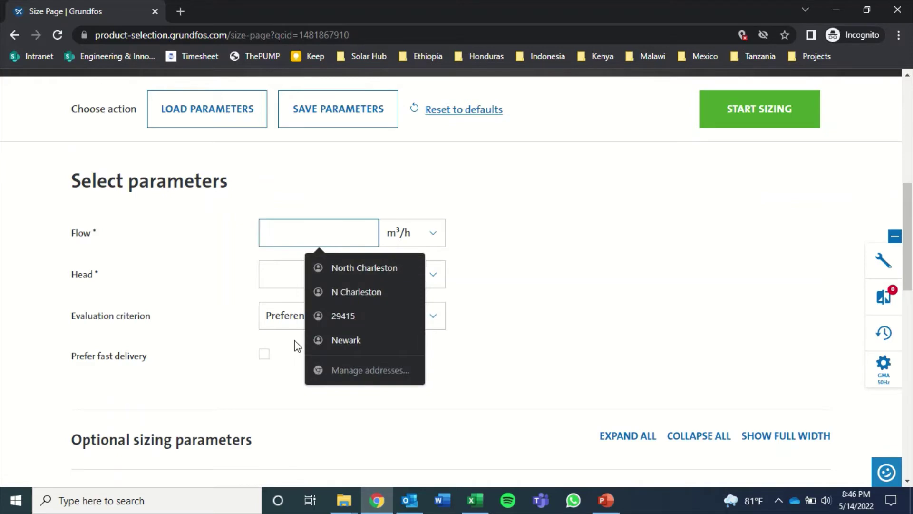
pyautogui.write('55')
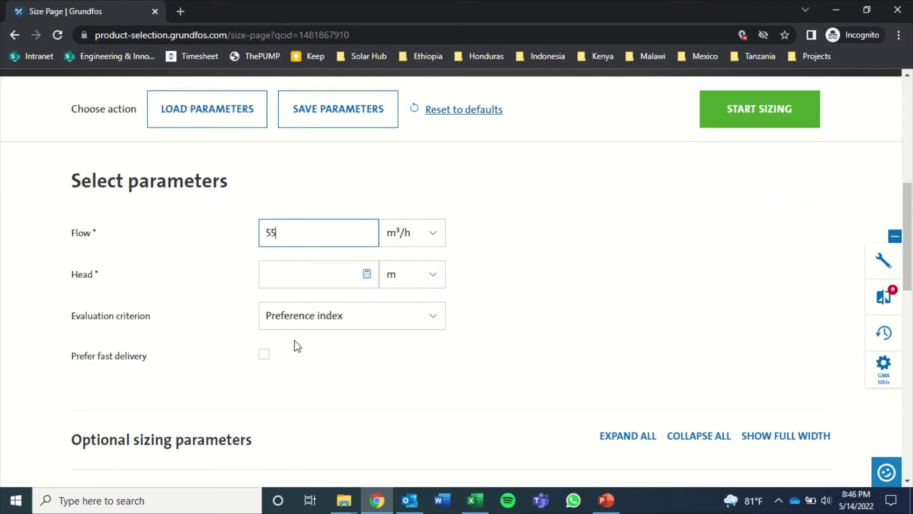
pyautogui.click(312, 273)
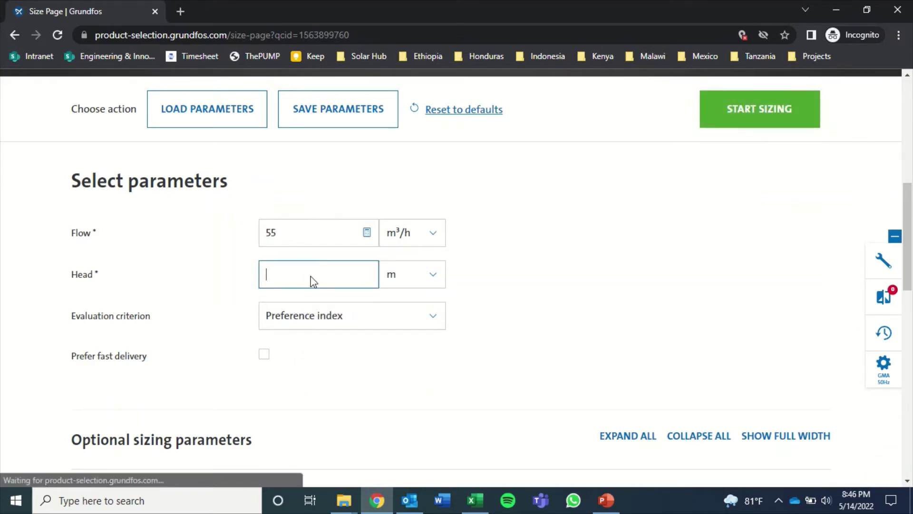
pyautogui.write('191.')
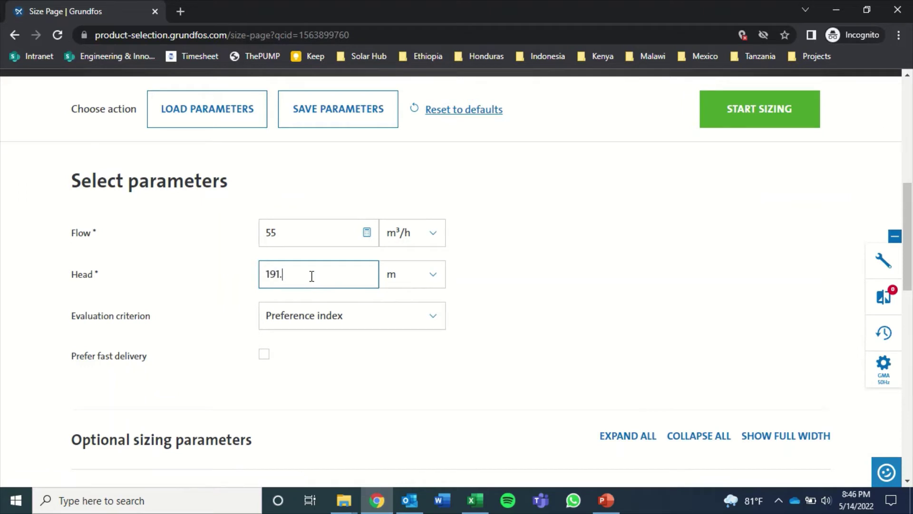
pyautogui.write('9')
pyautogui.click(738, 114)
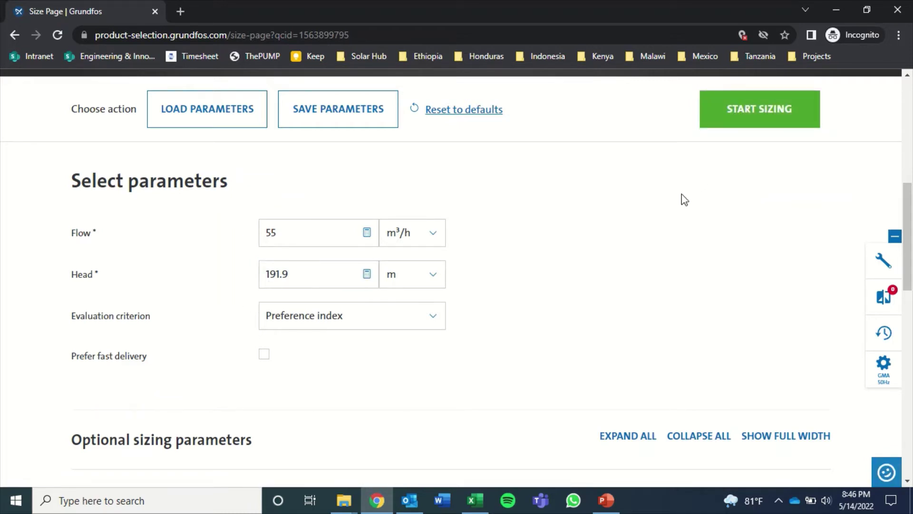
pyautogui.click(746, 119)
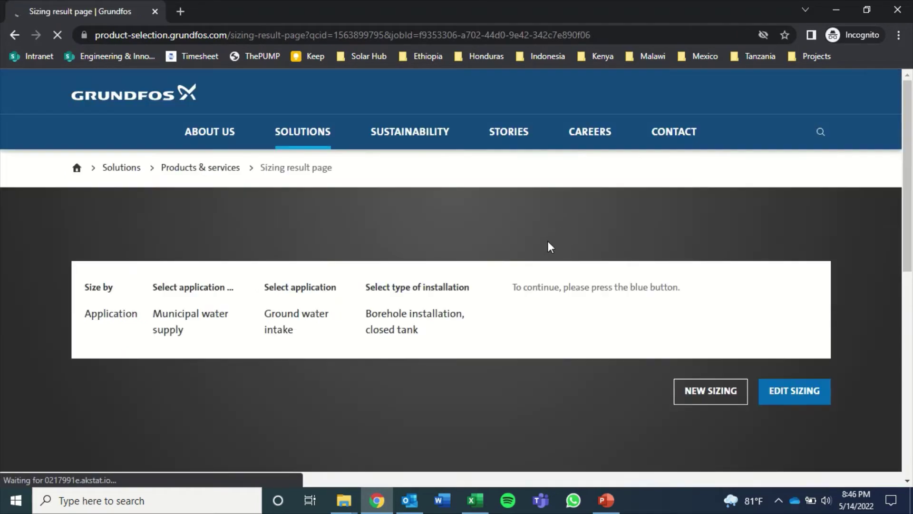
# - Scroll to the 9 best matches table and across all its columns, including SP 60-22 and SPE 60-23
pyautogui.scroll(-7, 547, 240)
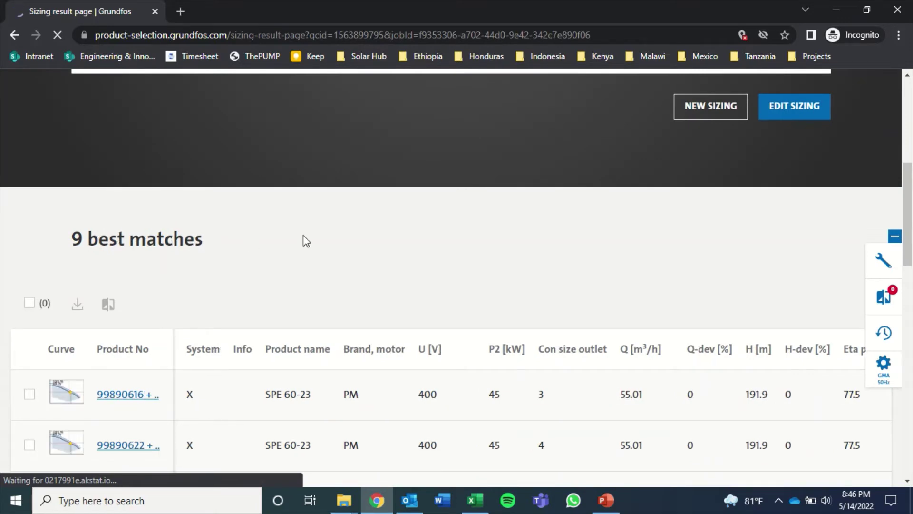
pyautogui.scroll(-6, 405, 224)
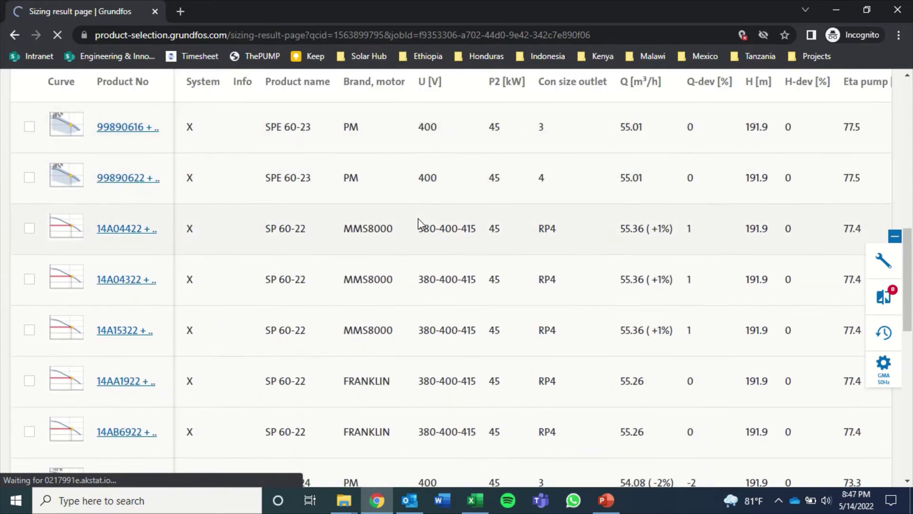
pyautogui.scroll(-2, 418, 219)
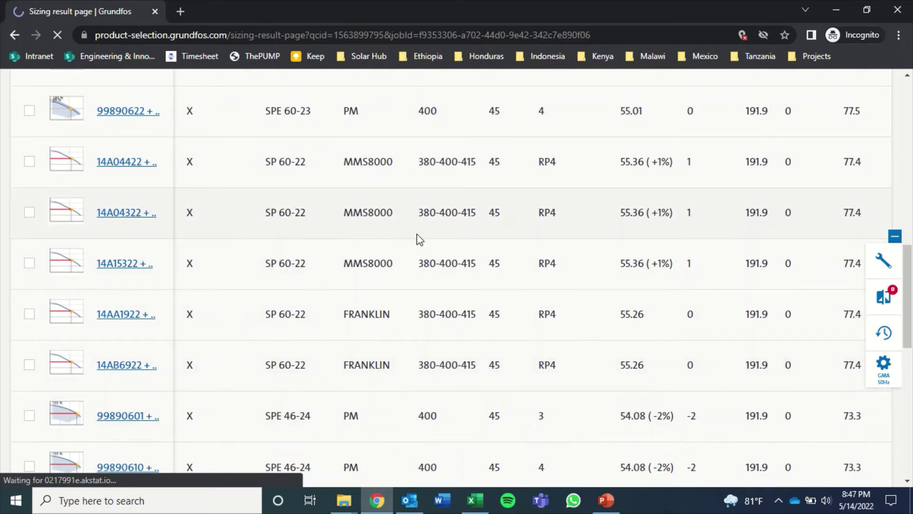
pyautogui.scroll(2, 381, 173)
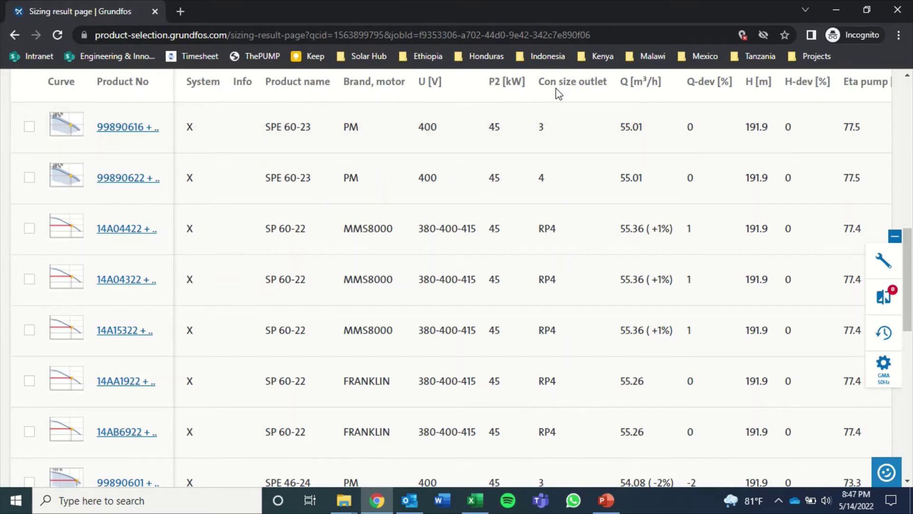
pyautogui.hscroll(4, 559, 179)
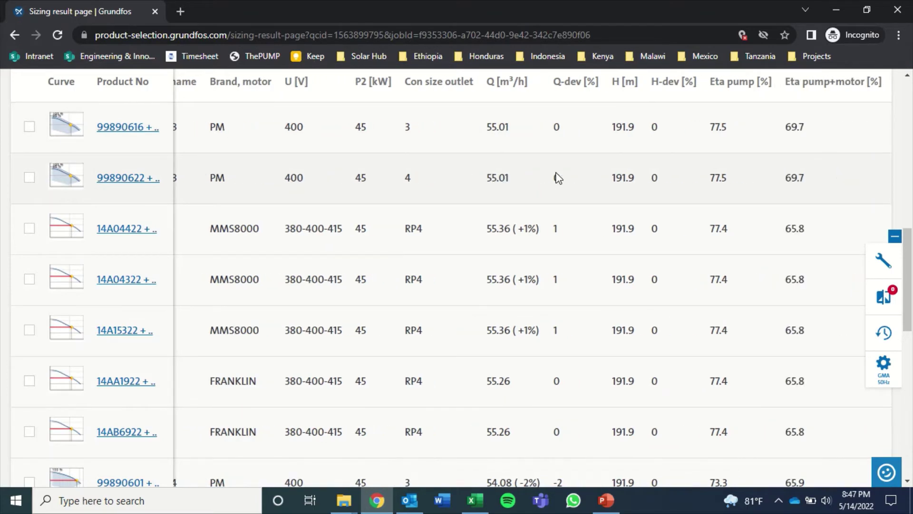
pyautogui.hscroll(7, 560, 179)
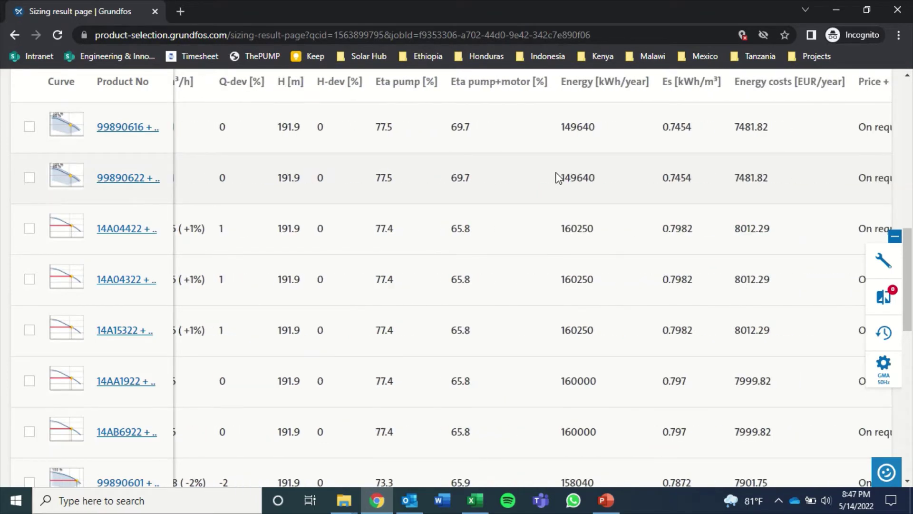
pyautogui.hscroll(8, 560, 179)
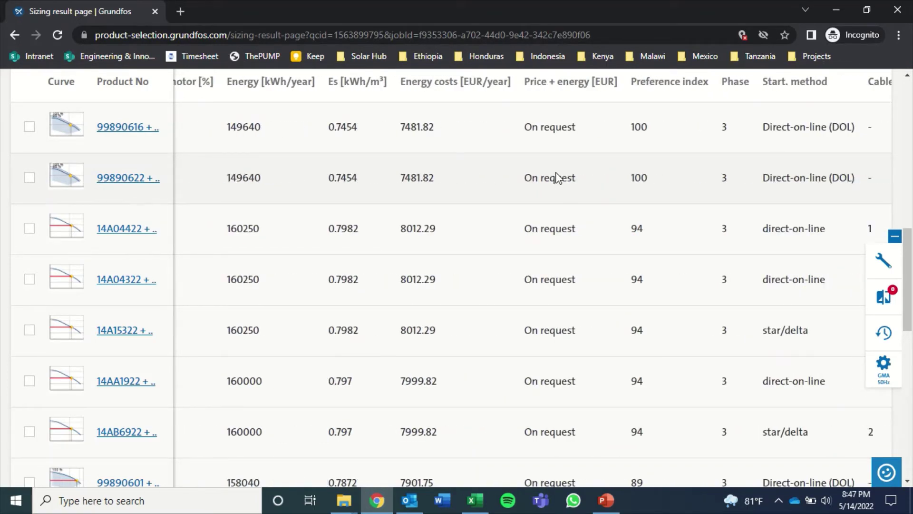
pyautogui.hscroll(8, 559, 178)
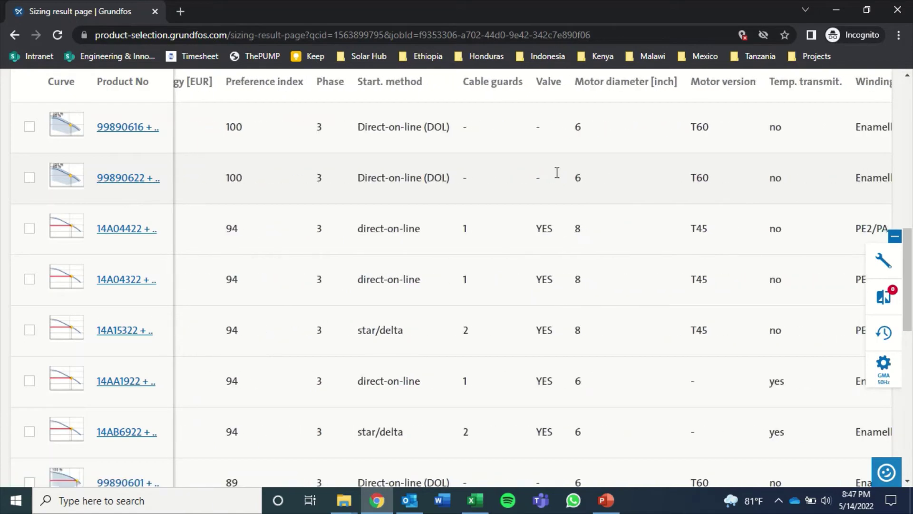
pyautogui.hscroll(-20, 557, 172)
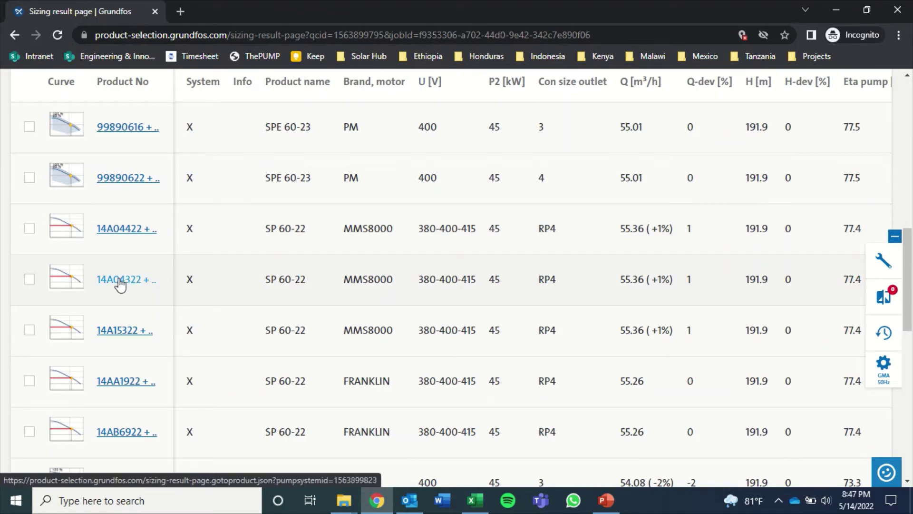
# - Open SP 60-22 product 14A04322, dismiss the survey, and change H static from 191.9 to 120 m
pyautogui.click(119, 285)
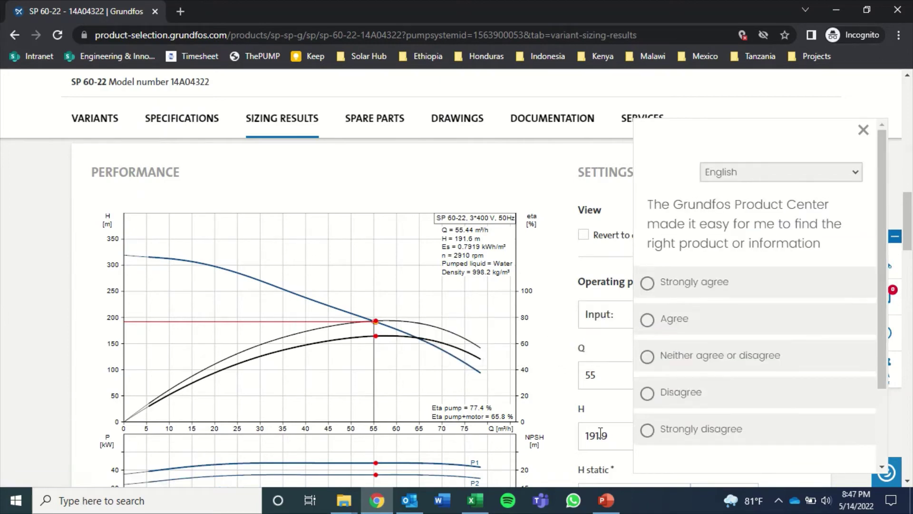
pyautogui.scroll(-3, 564, 413)
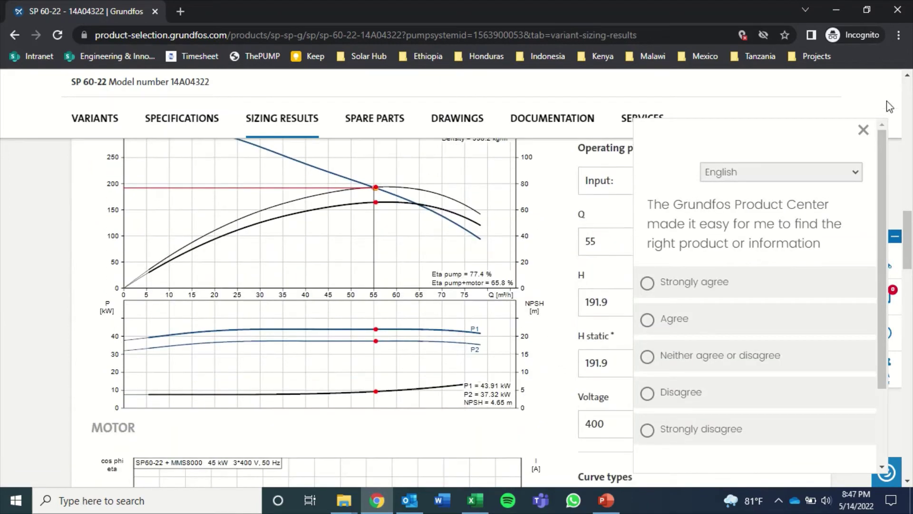
pyautogui.click(863, 130)
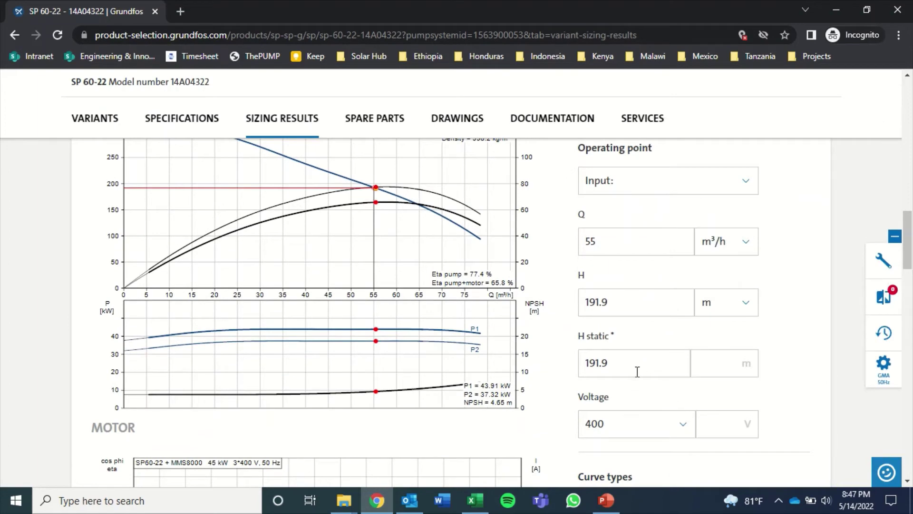
pyautogui.moveTo(632, 365); pyautogui.dragTo(572, 365)
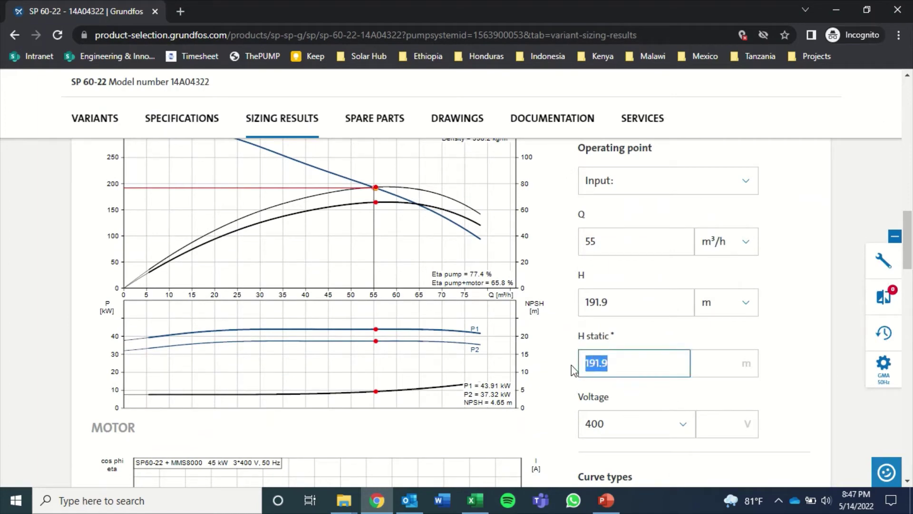
pyautogui.write('120')
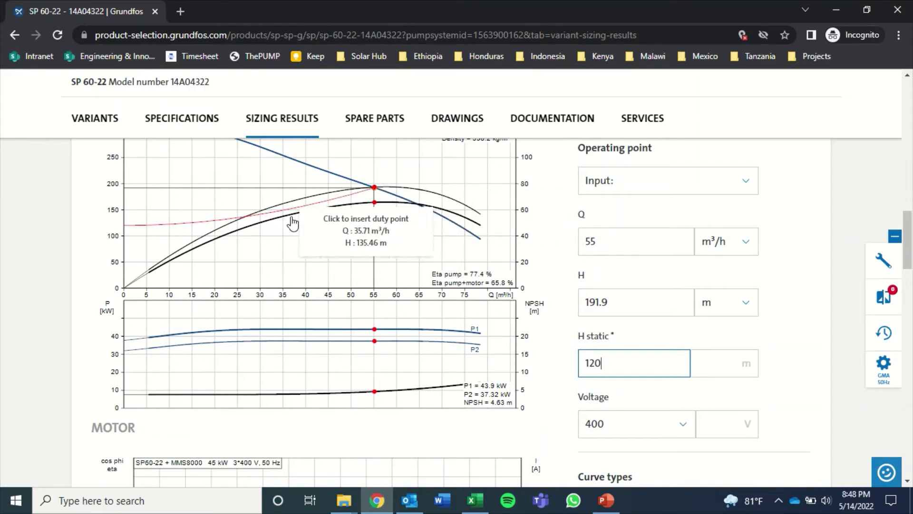
pyautogui.scroll(1, 419, 271)
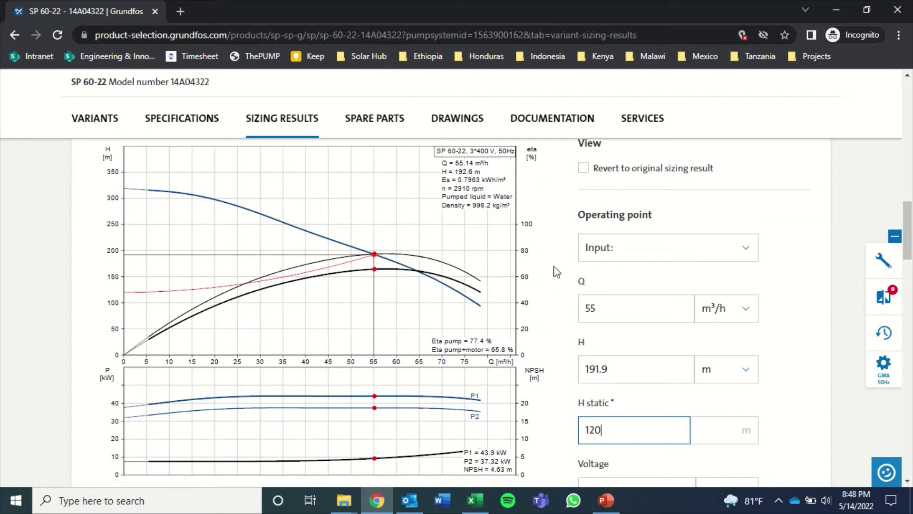
pyautogui.scroll(-3, 556, 271)
pyautogui.scroll(-4, 556, 271)
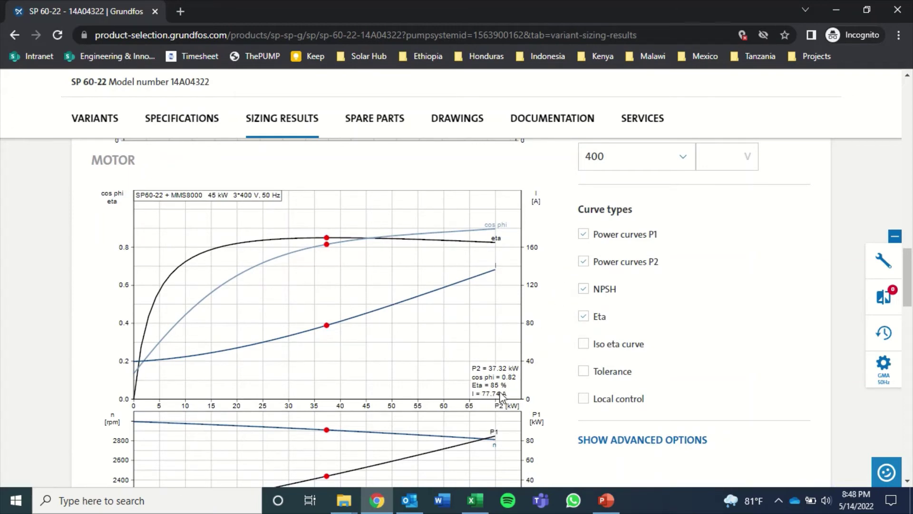
pyautogui.scroll(-1, 537, 354)
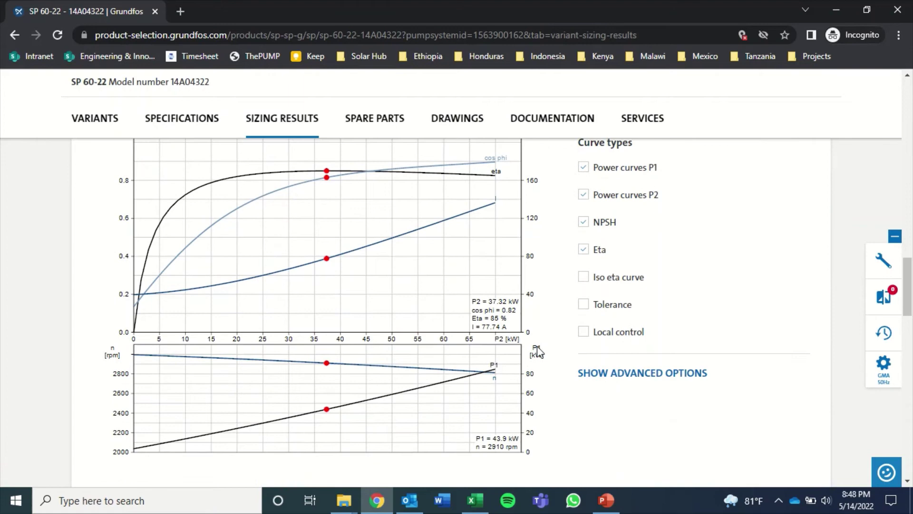
pyautogui.scroll(8, 553, 343)
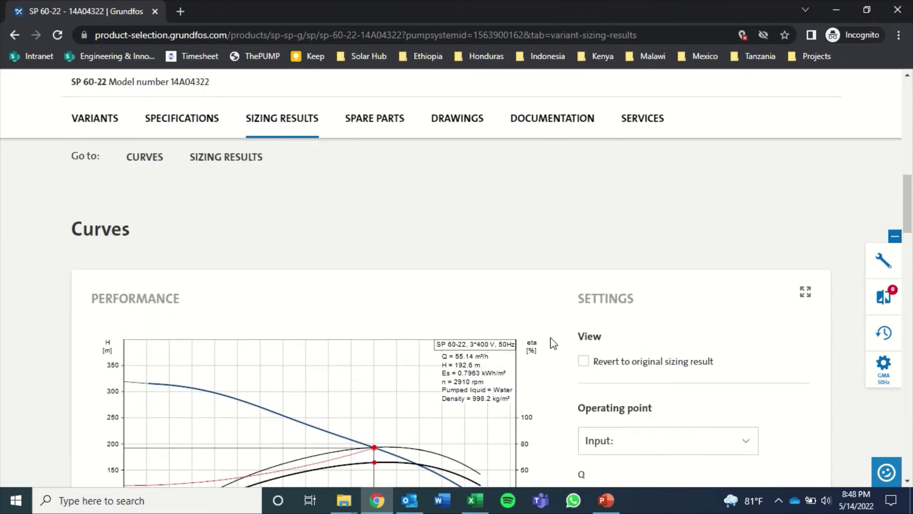
# - Review the SP 60-22 specifications, then scroll its sizing results to the performance chart and operating point
pyautogui.click(200, 128)
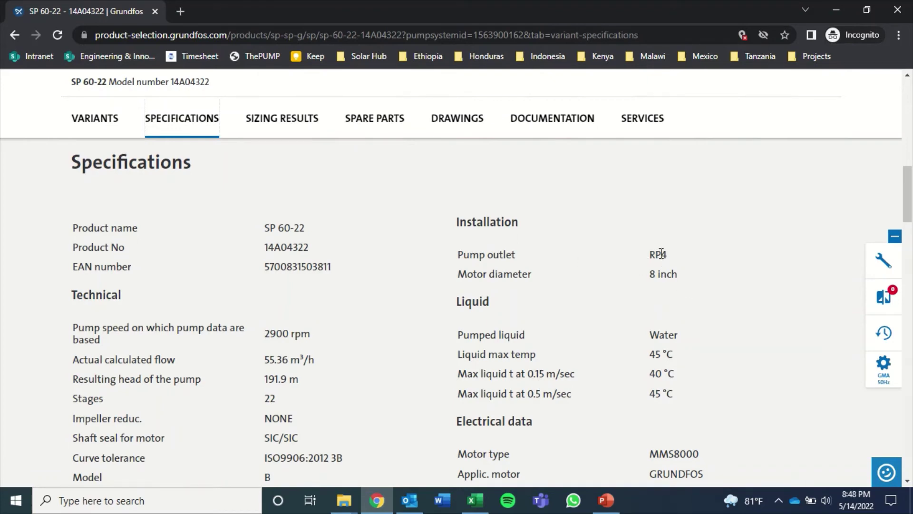
pyautogui.scroll(-5, 693, 270)
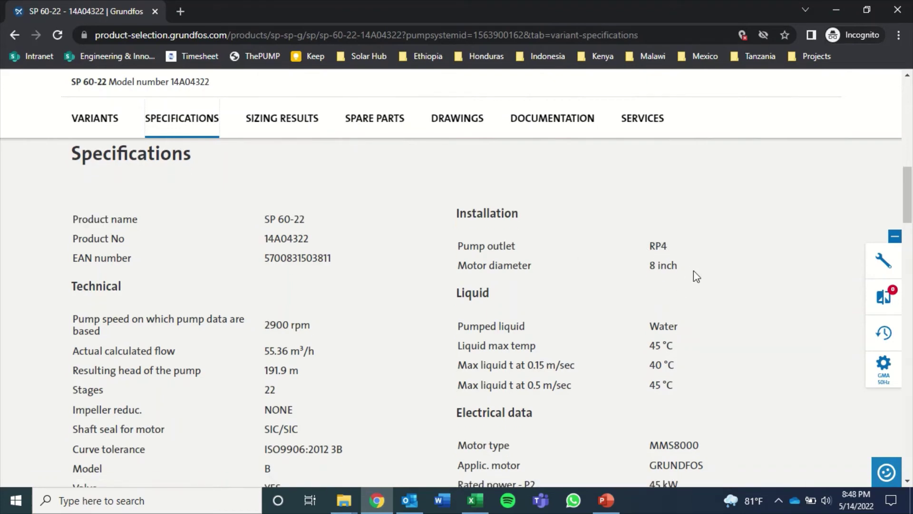
pyautogui.scroll(-1, 662, 261)
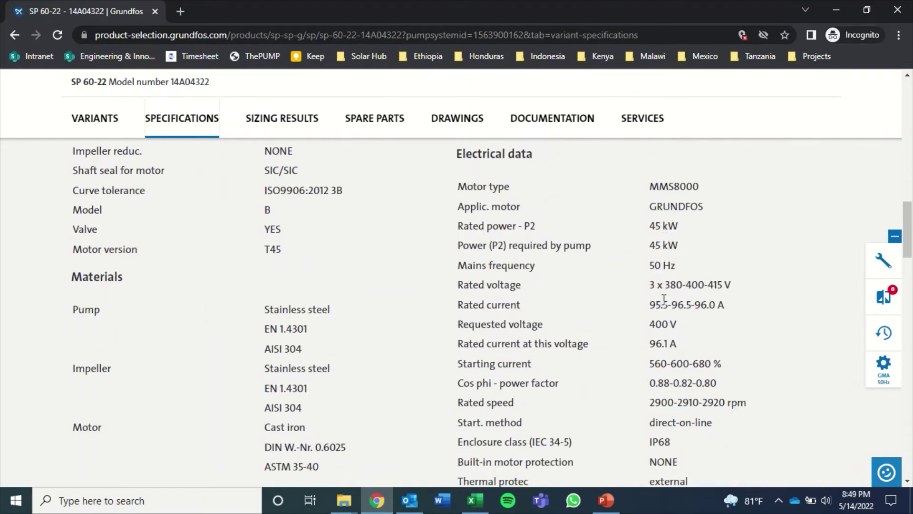
pyautogui.scroll(-1, 664, 299)
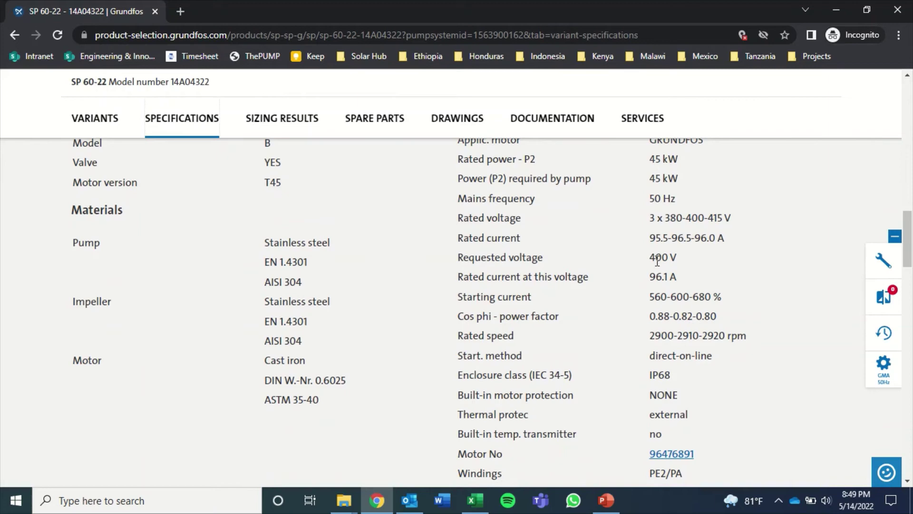
pyautogui.scroll(-1, 646, 240)
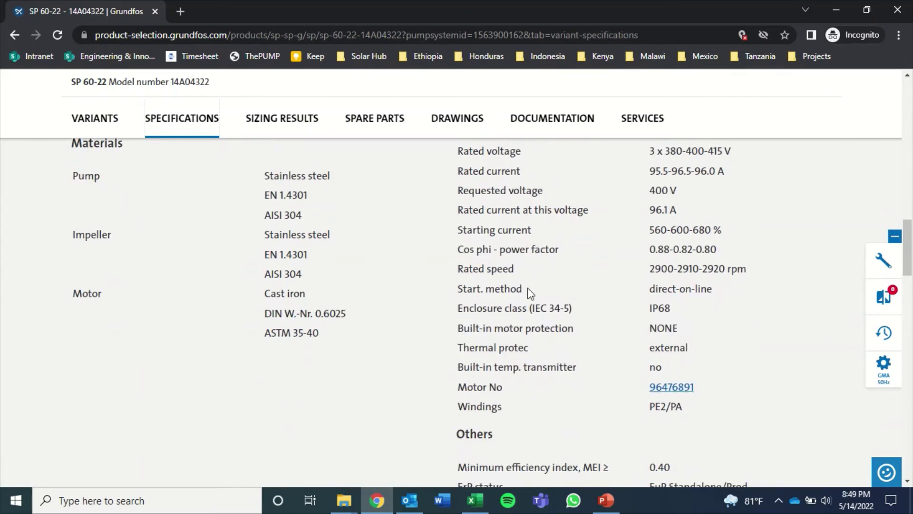
pyautogui.scroll(-2, 531, 292)
pyautogui.scroll(2, 577, 288)
pyautogui.scroll(8, 585, 292)
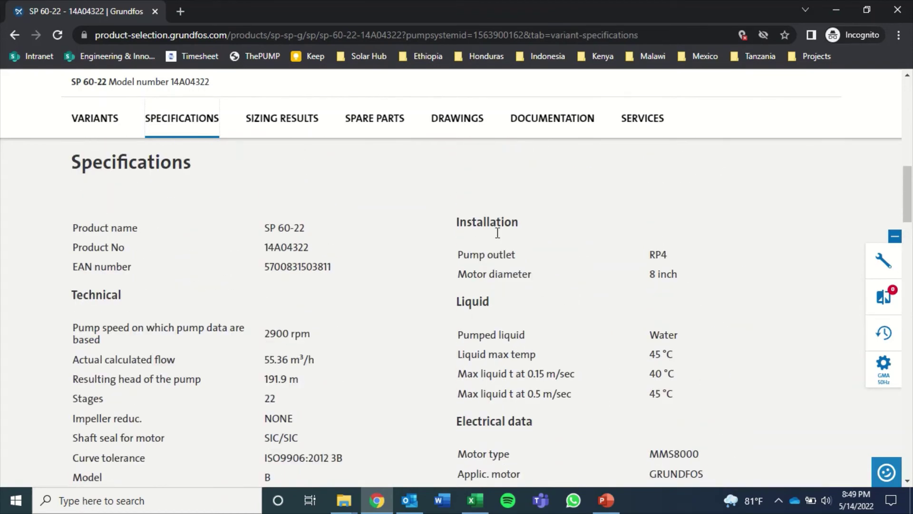
pyautogui.click(296, 125)
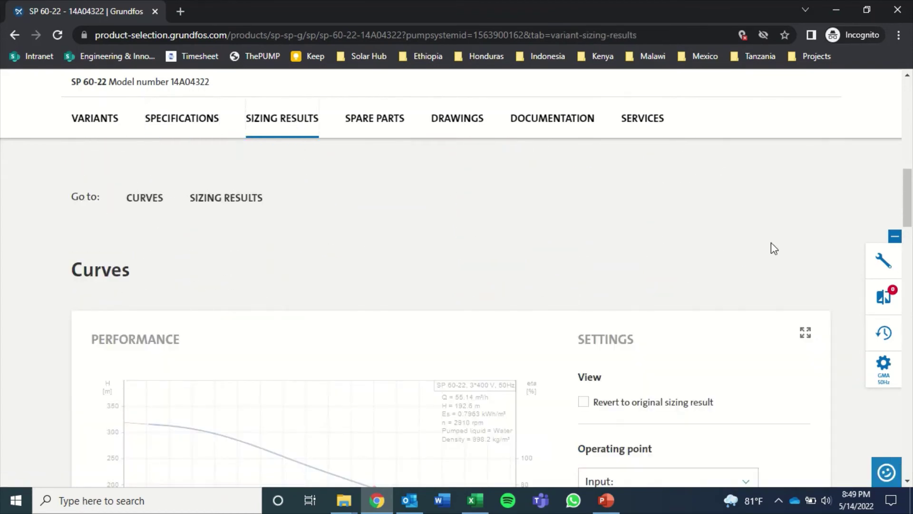
pyautogui.scroll(-5, 785, 304)
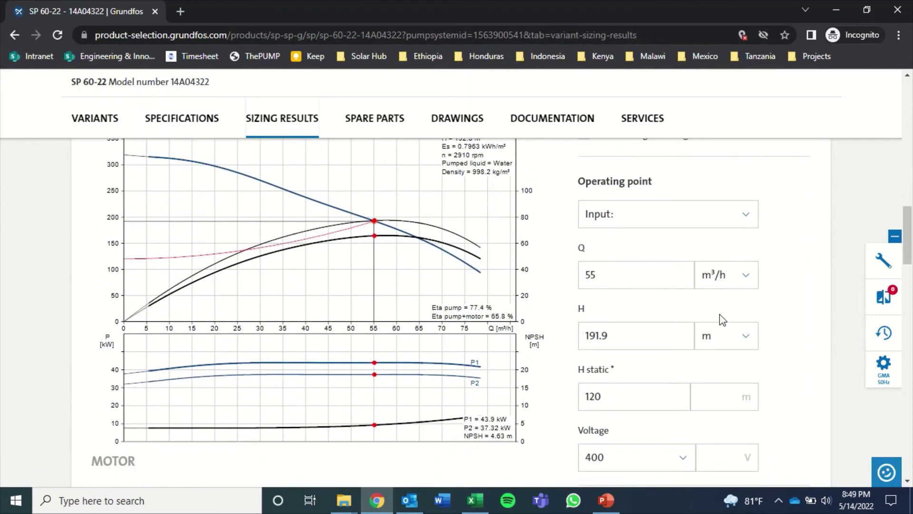
# - Enter pump model SP 60-22 in F28 and motor power 43.9 kW in F29
pyautogui.click(473, 506)
pyautogui.click(450, 288)
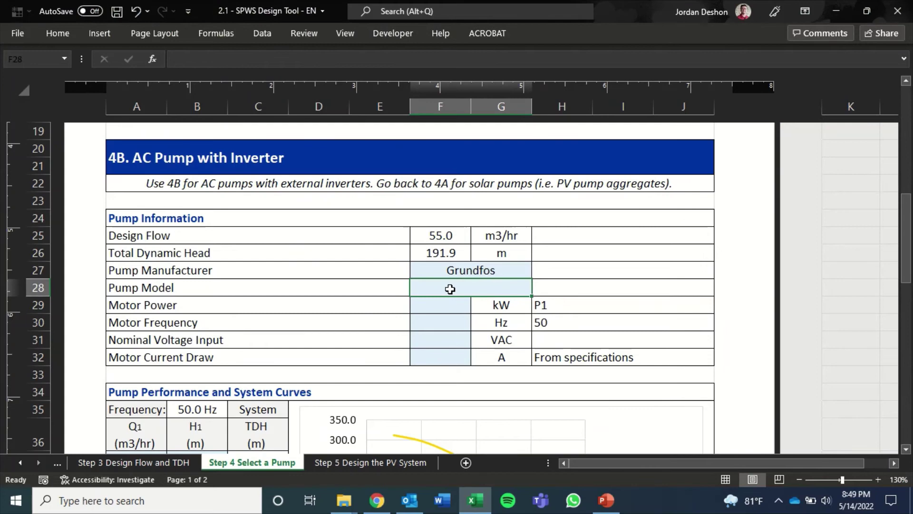
pyautogui.write('SP 60')
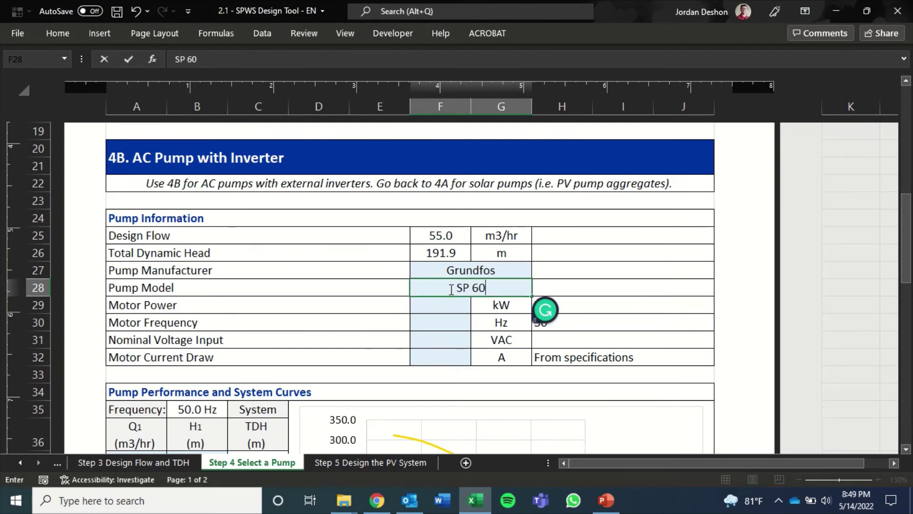
pyautogui.write('-22')
pyautogui.press('Return')
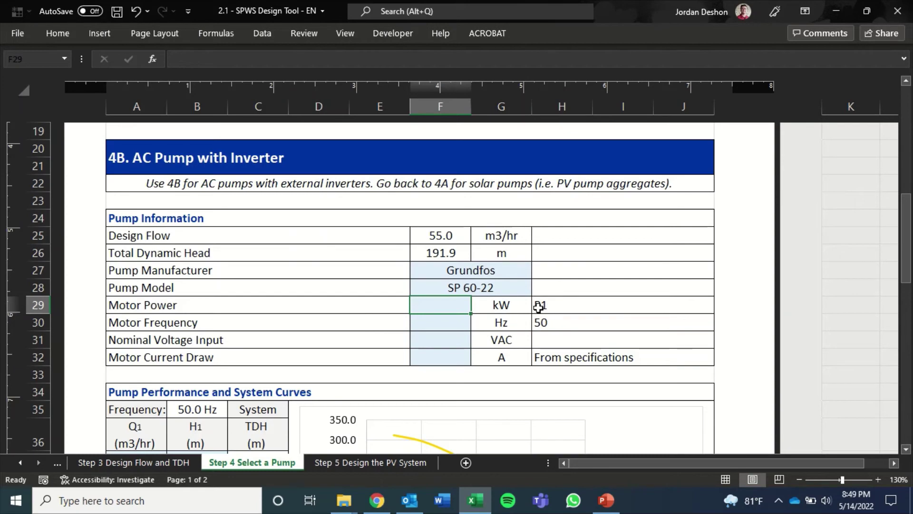
pyautogui.write('43.9')
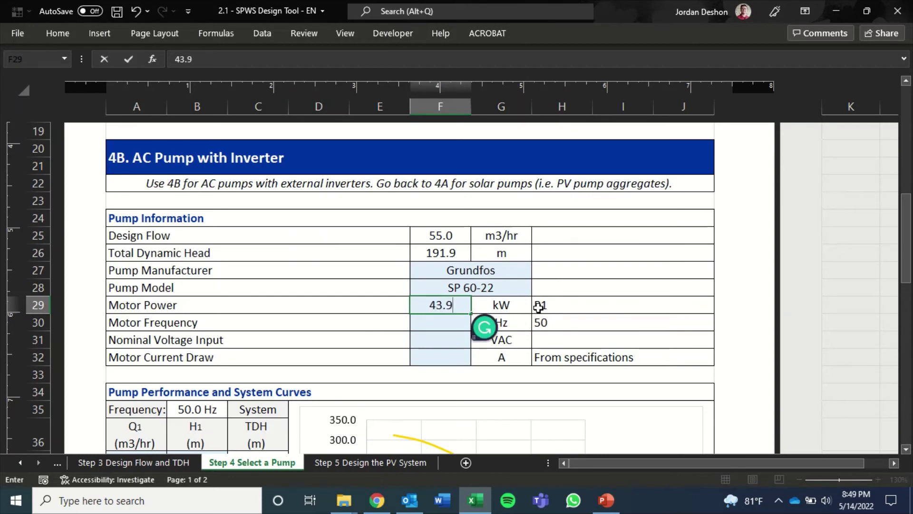
pyautogui.press('Return')
pyautogui.click(377, 500)
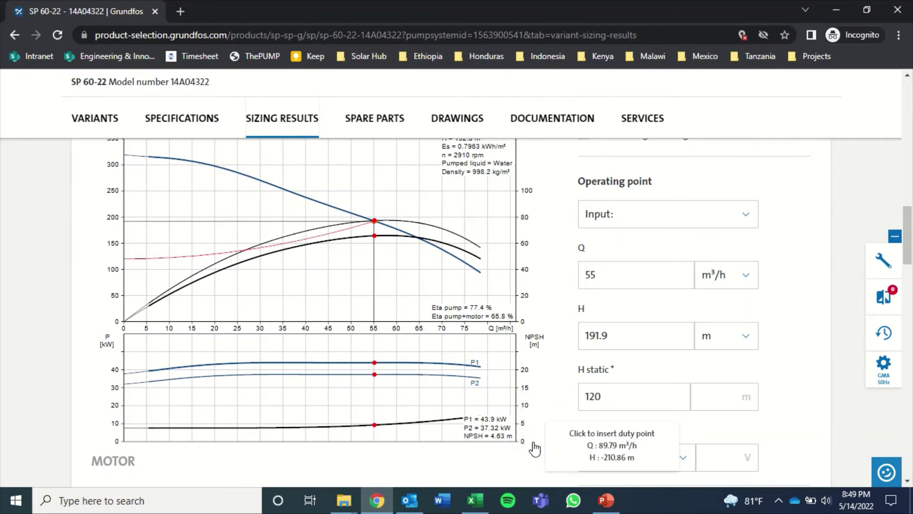
# - Enter 50 Hz as the Motor Frequency in F30
pyautogui.click(473, 501)
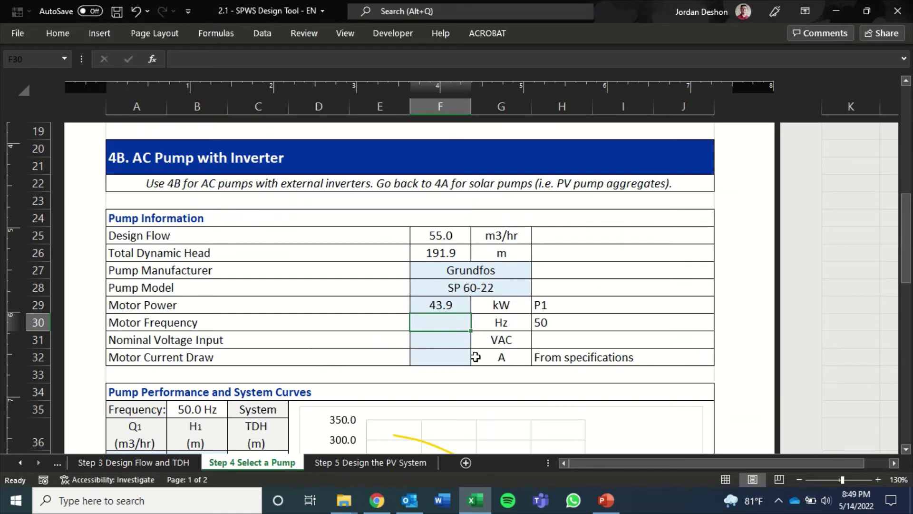
pyautogui.write('50')
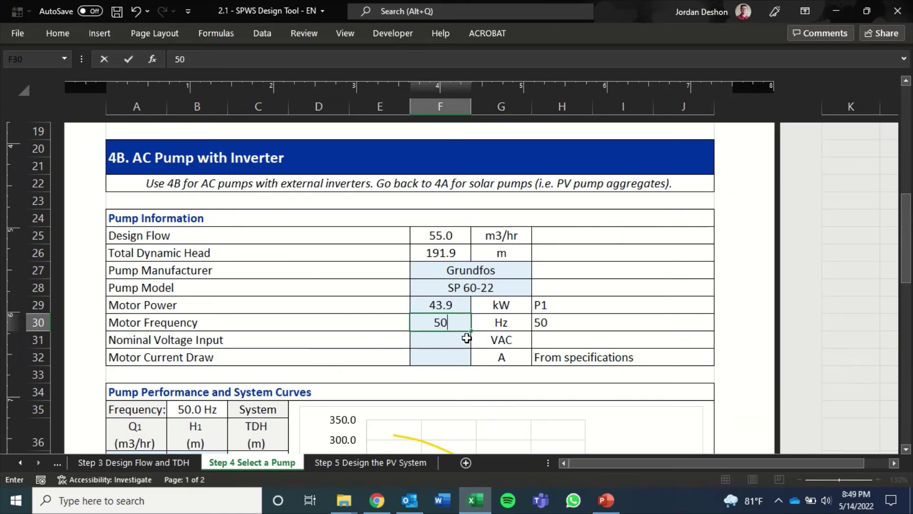
pyautogui.click(467, 338)
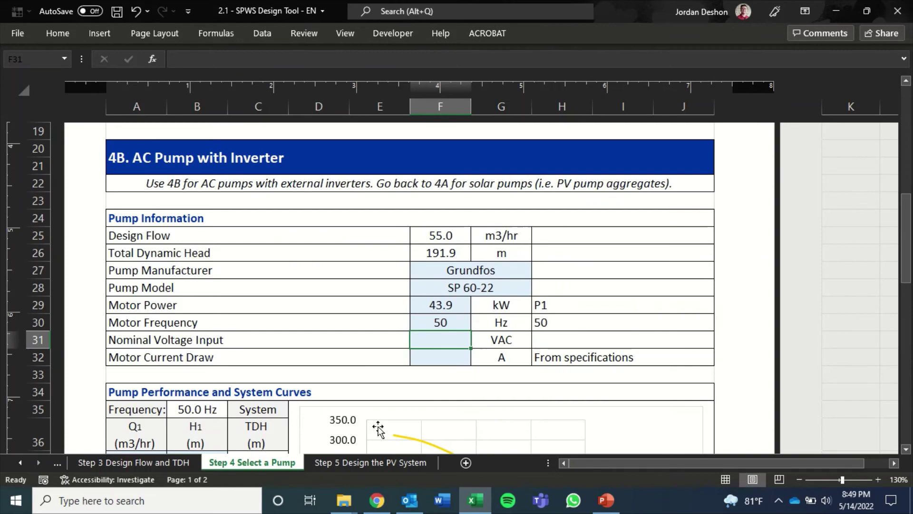
# - Look up the 380 V rated voltage in the pump specifications and enter 380 as Nominal Voltage in F31
pyautogui.click(377, 501)
pyautogui.click(187, 128)
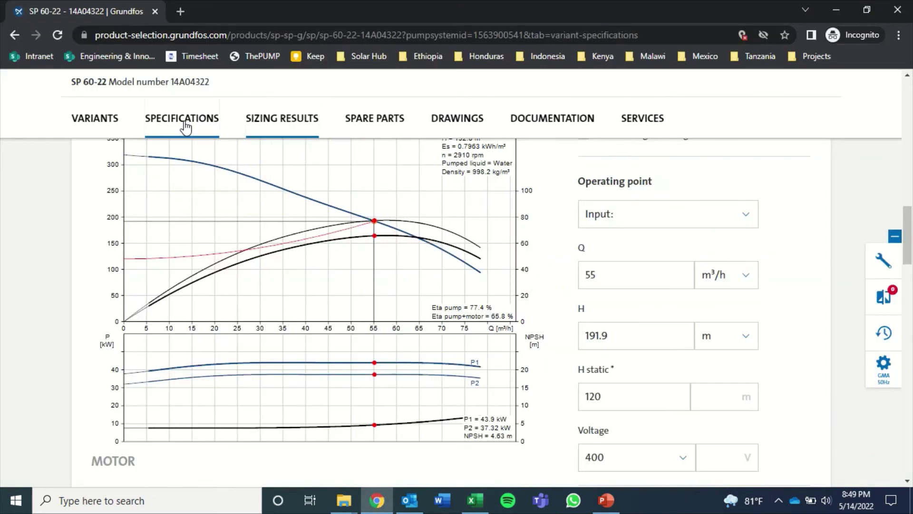
pyautogui.scroll(-3, 771, 304)
pyautogui.scroll(-2, 774, 304)
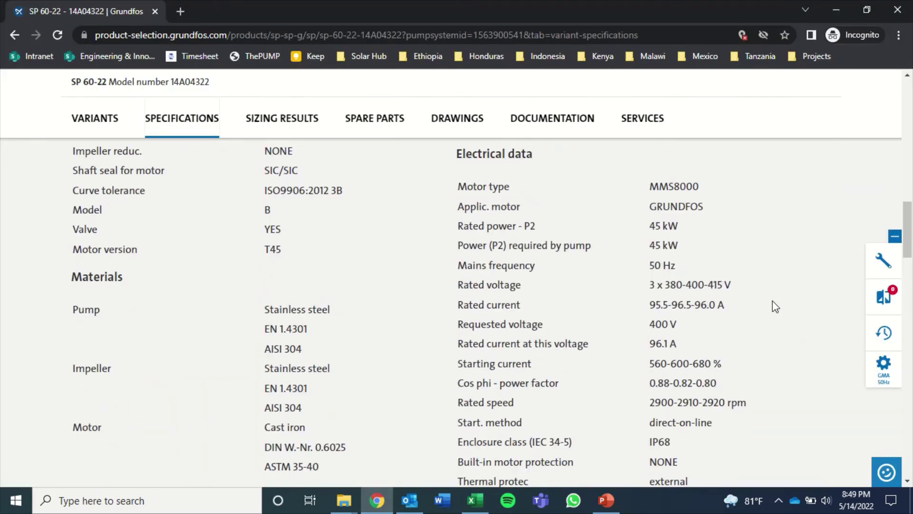
pyautogui.scroll(-2, 773, 303)
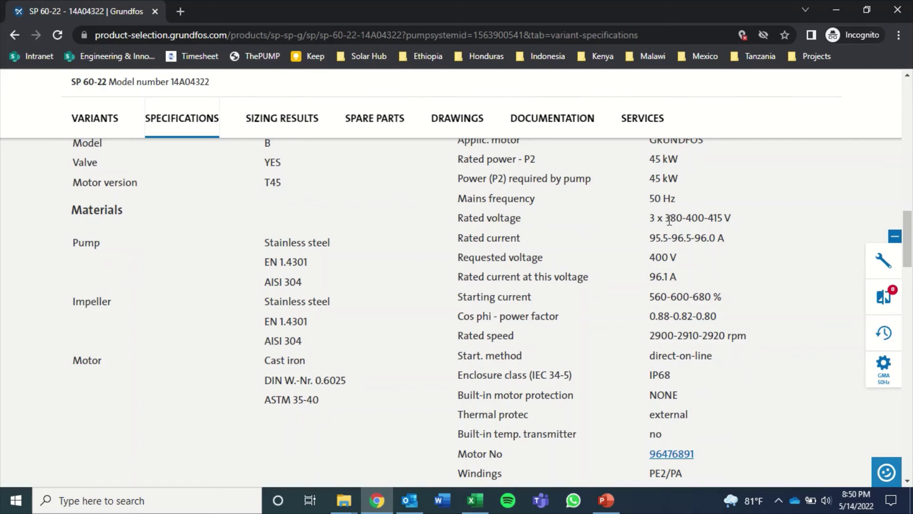
pyautogui.moveTo(666, 218); pyautogui.dragTo(682, 216)
pyautogui.click(475, 499)
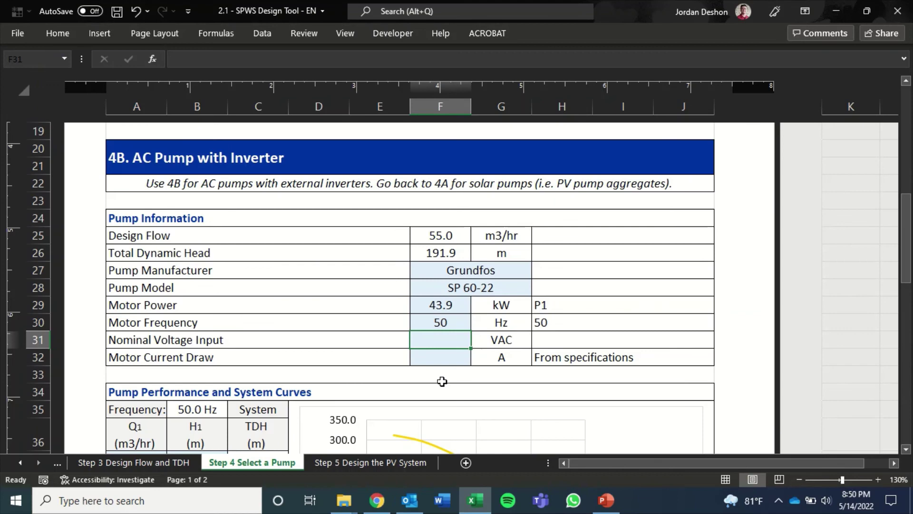
pyautogui.write('380')
pyautogui.press('Return')
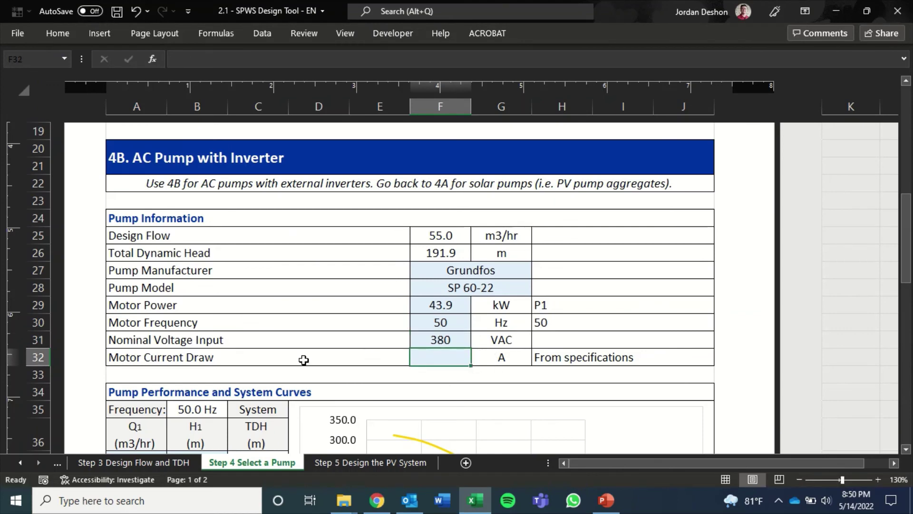
pyautogui.click(377, 499)
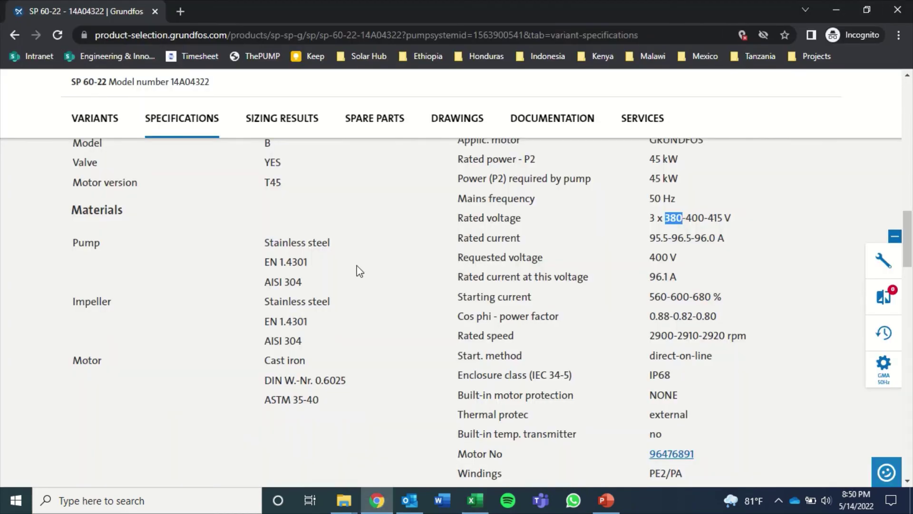
# - Read the 77.74 A motor current from the sizing results and enter it in F32
pyautogui.click(290, 124)
pyautogui.scroll(-4, 552, 285)
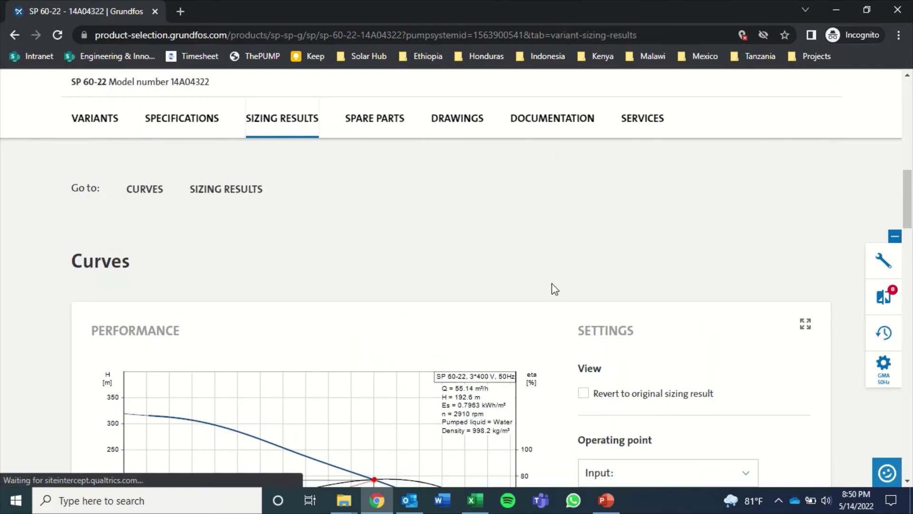
pyautogui.scroll(-8, 556, 287)
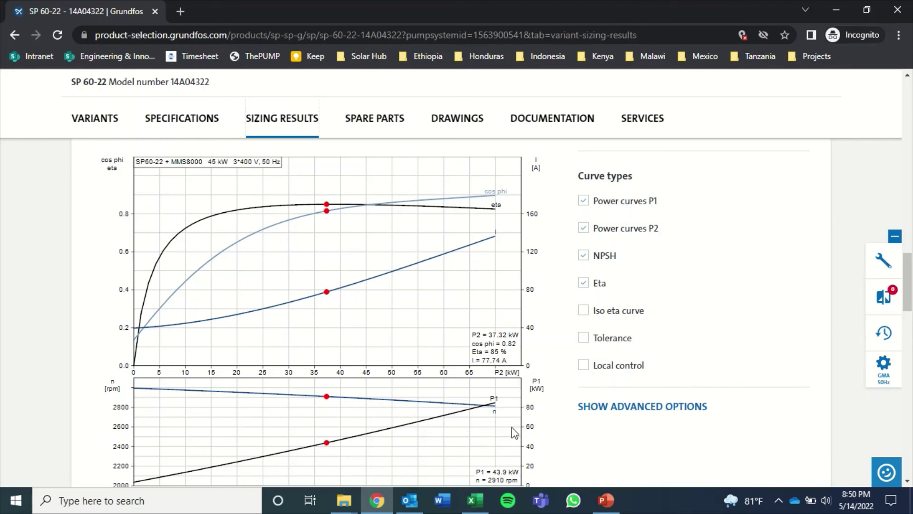
pyautogui.click(475, 500)
pyautogui.write('77.74')
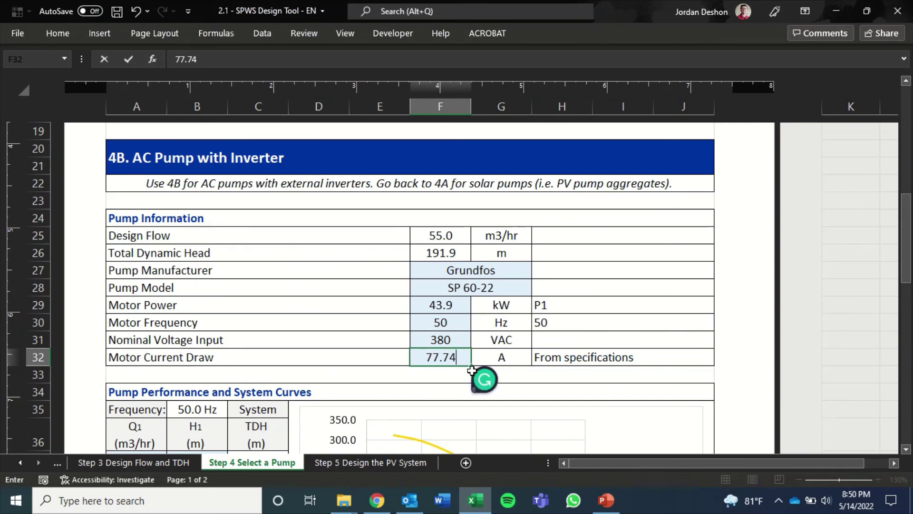
pyautogui.press('Return')
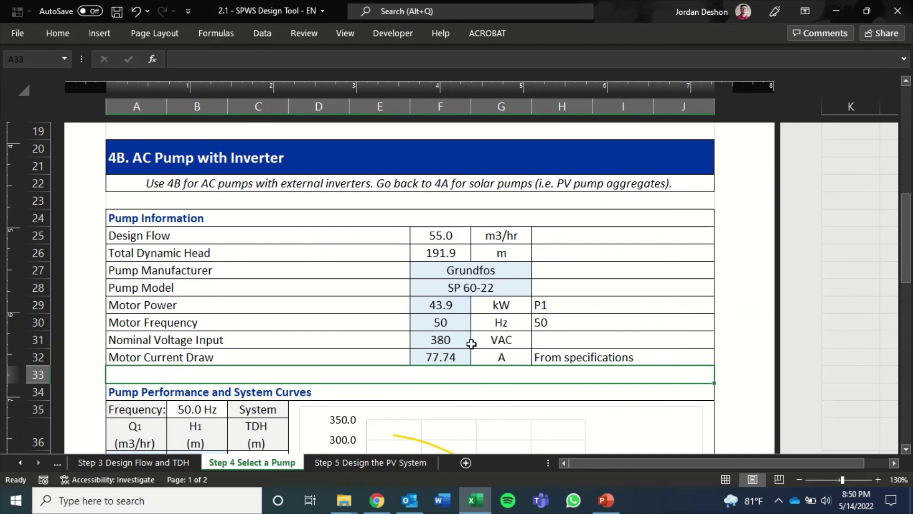
# - Return to the Grundfos SP 60-22 sizing results in Chrome and scroll up to the performance chart
pyautogui.click(377, 500)
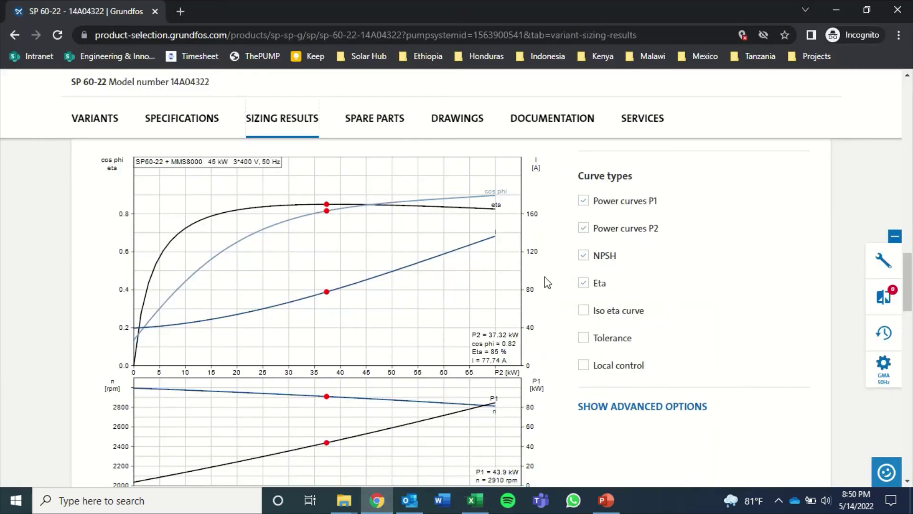
pyautogui.scroll(10, 540, 299)
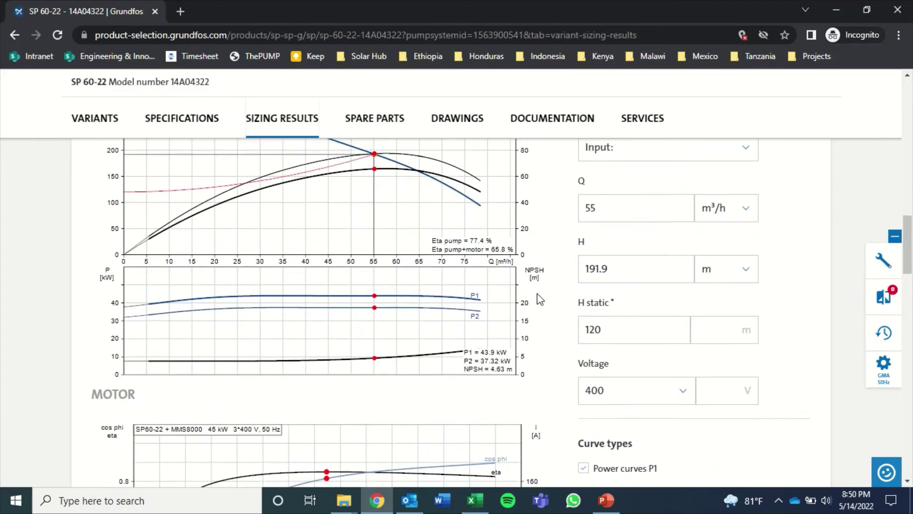